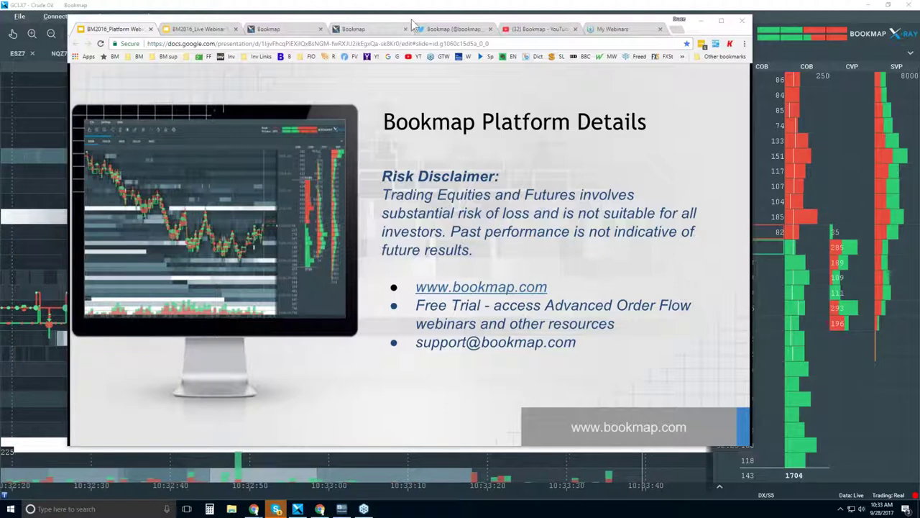
# - Switch to the Bookmap website, go to its home section and explore the Intro videos
pyautogui.moveTo(412, 24); pyautogui.dragTo(415, 24)
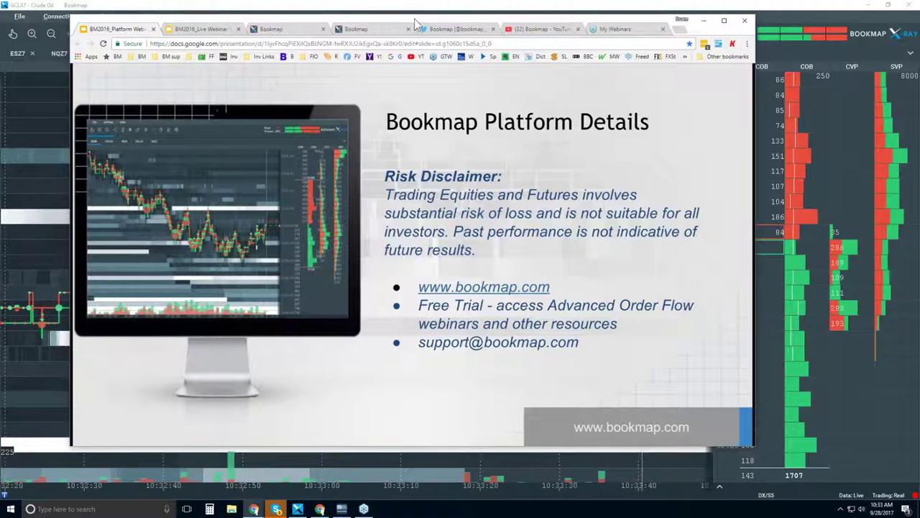
pyautogui.click(280, 30)
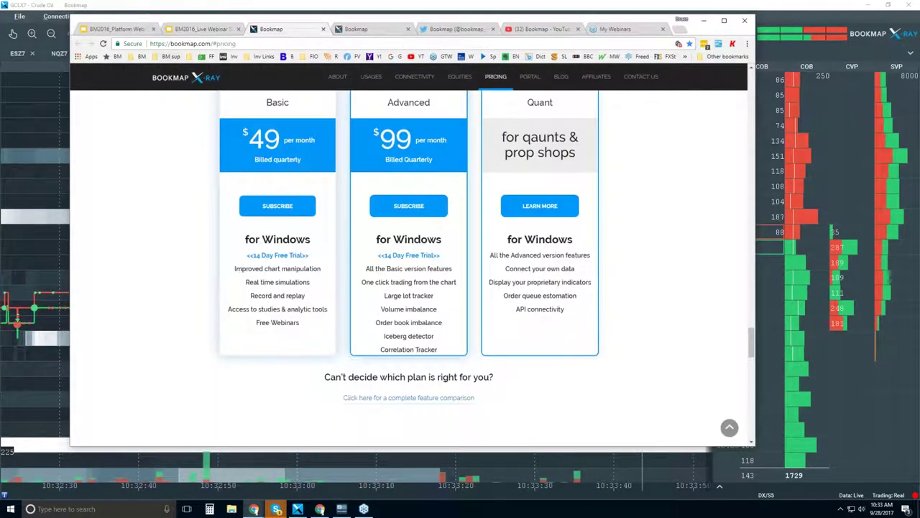
pyautogui.click(337, 76)
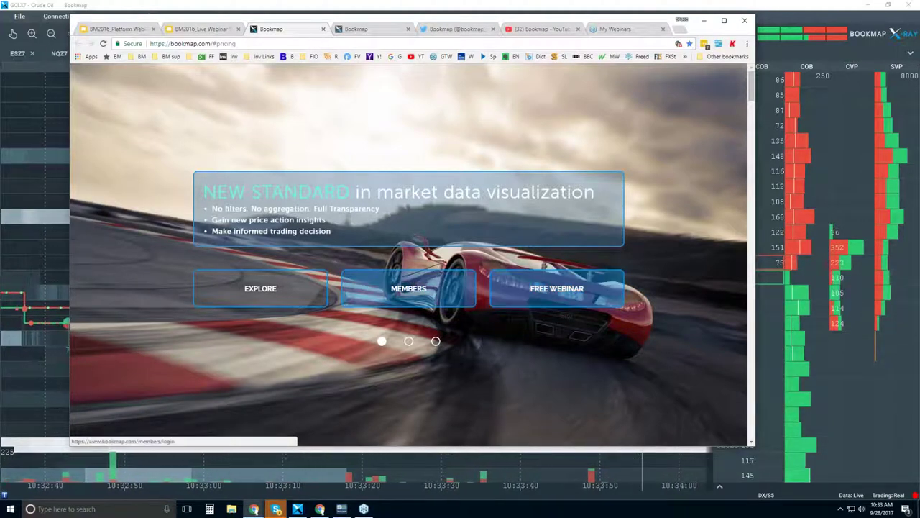
pyautogui.click(297, 284)
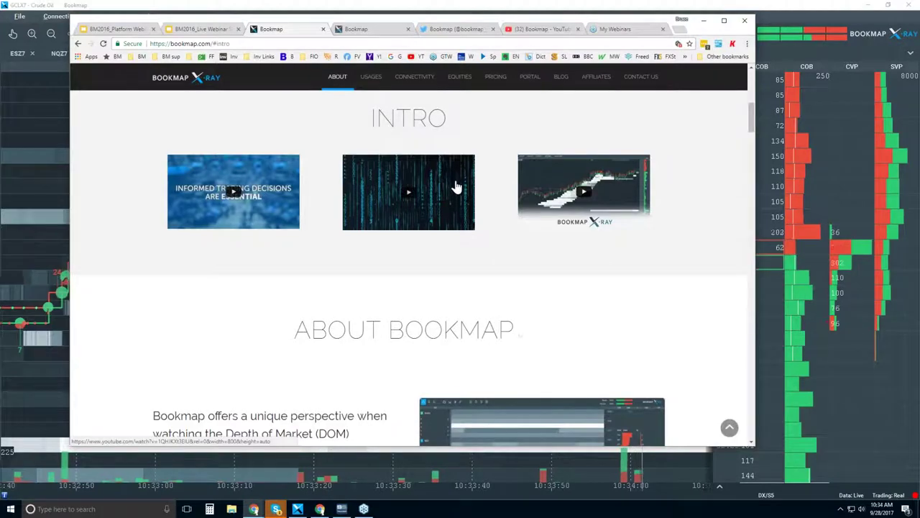
# - Review the Connectivity providers and the Basic, Advanced and Quant pricing plans on the Bookmap website
pyautogui.moveTo(752, 119); pyautogui.dragTo(752, 313)
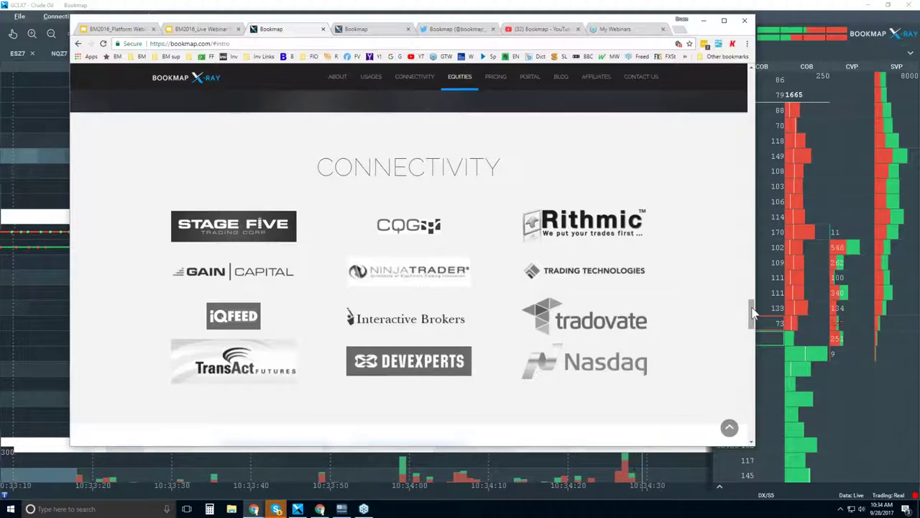
pyautogui.scroll(1, 752, 312)
pyautogui.moveTo(752, 311); pyautogui.dragTo(752, 341)
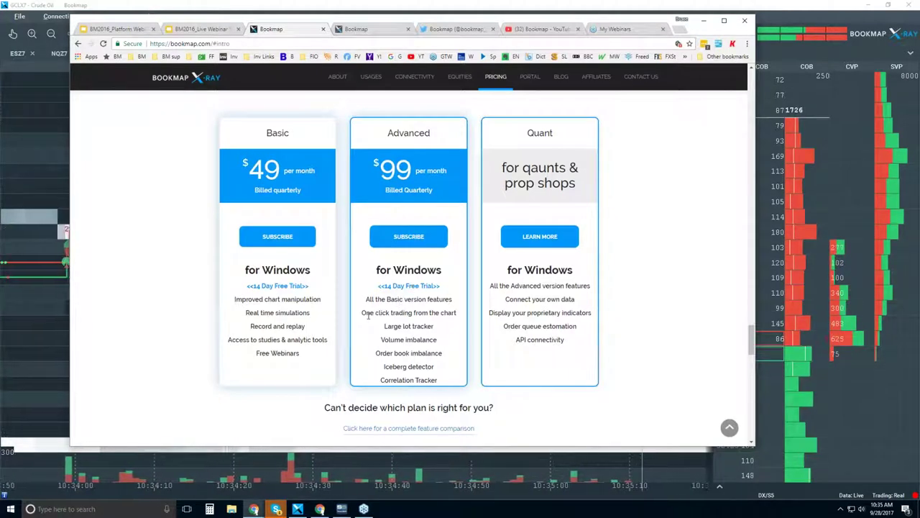
# - Highlight the Advanced plan's one click trading, its features from Large lot tracker to Correlation Tracker, and Iceberg detector
pyautogui.moveTo(365, 312); pyautogui.dragTo(449, 309)
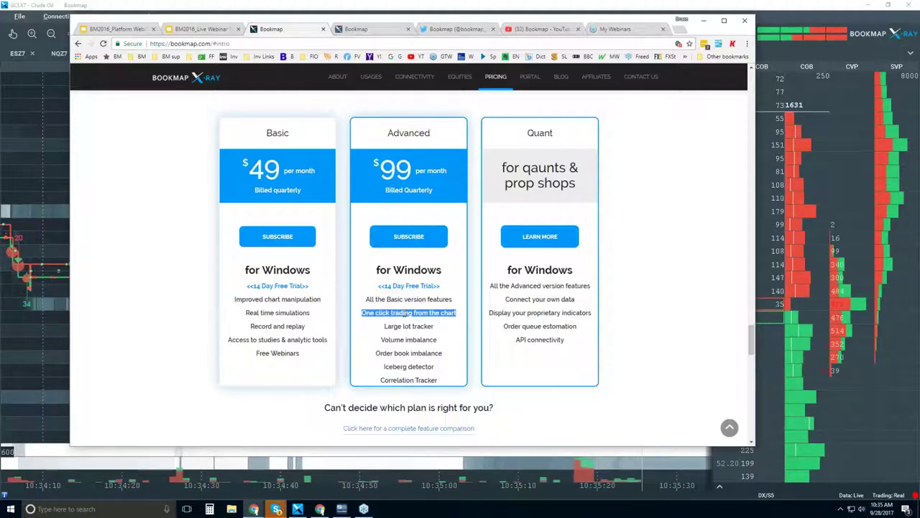
pyautogui.moveTo(383, 326); pyautogui.dragTo(447, 385)
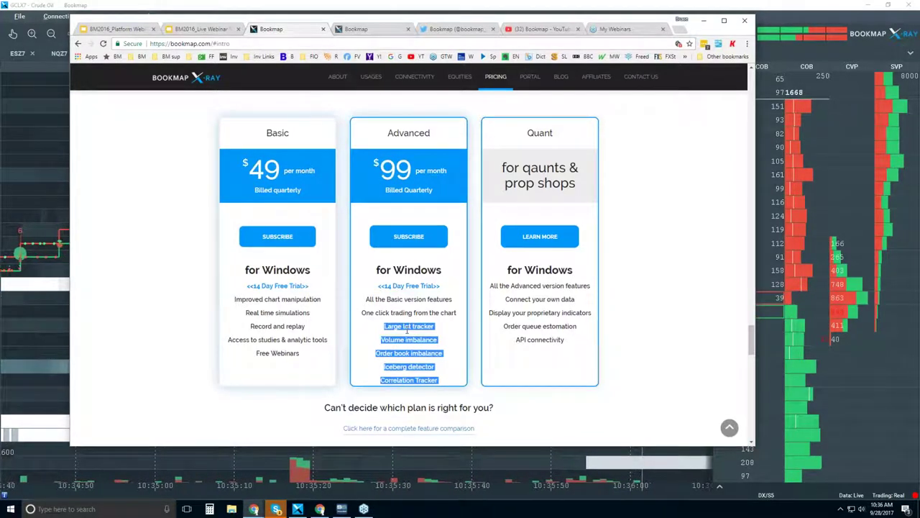
pyautogui.moveTo(414, 368); pyautogui.dragTo(434, 367)
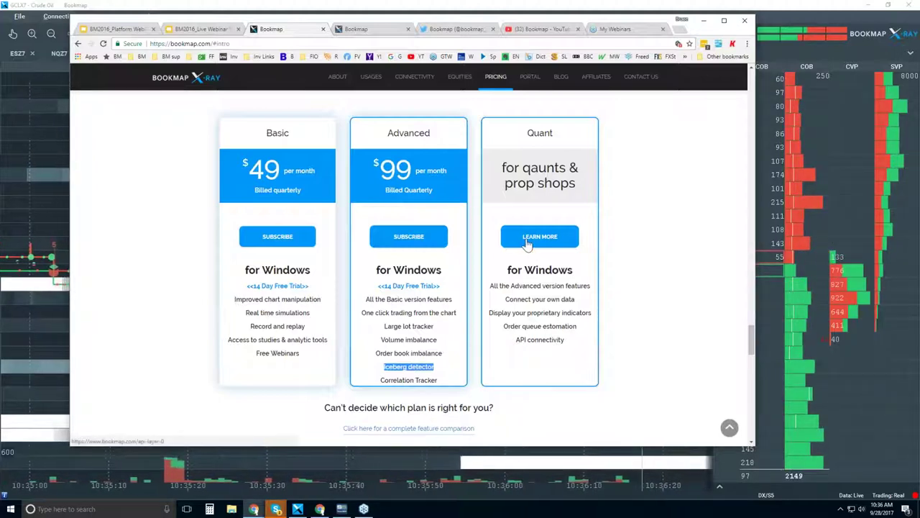
# - Open the complete feature comparison of the plans, review its table and close the page
pyautogui.scroll(-1, 528, 244)
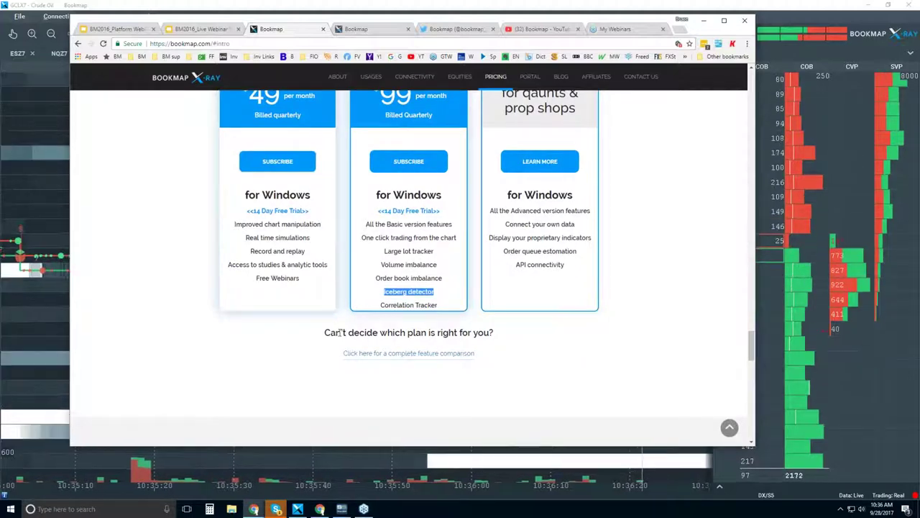
pyautogui.click(392, 353)
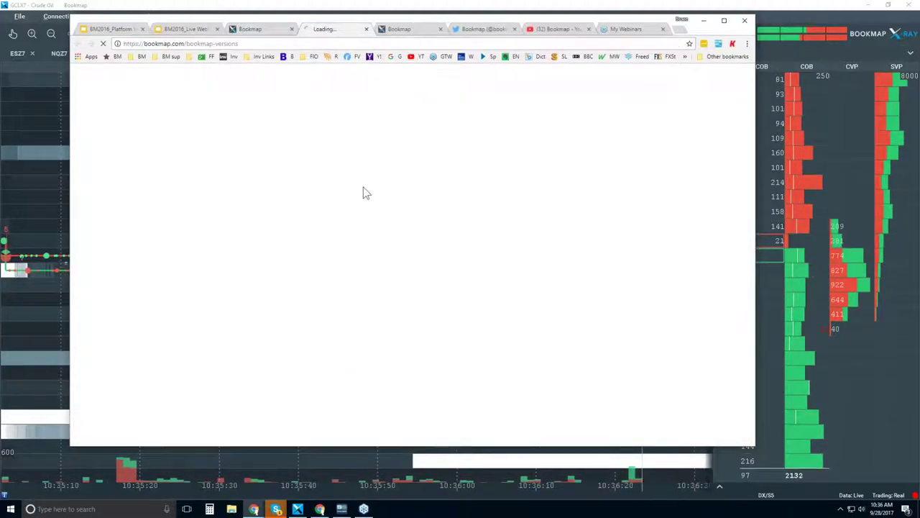
pyautogui.scroll(-10, 400, 218)
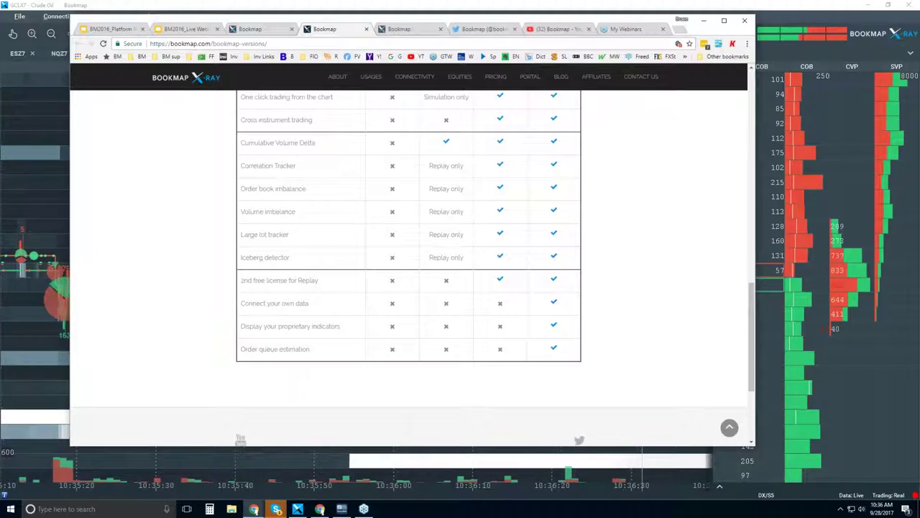
pyautogui.click(366, 29)
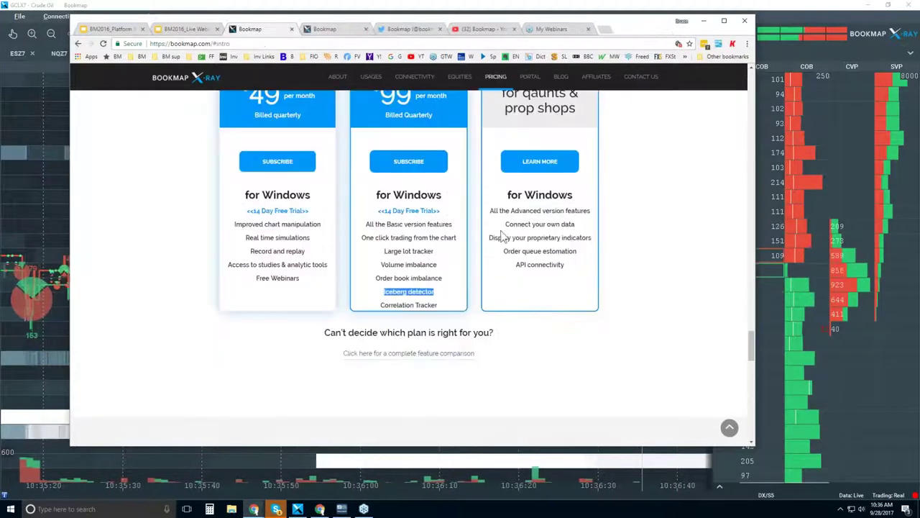
# - Show Bookmap's Twitter profile and look at its latest tweets
pyautogui.scroll(5, 495, 223)
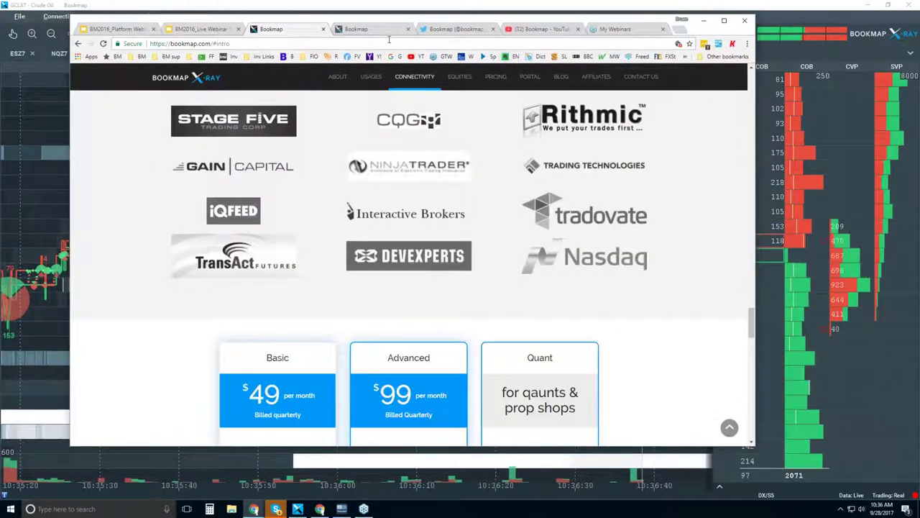
pyautogui.click(454, 30)
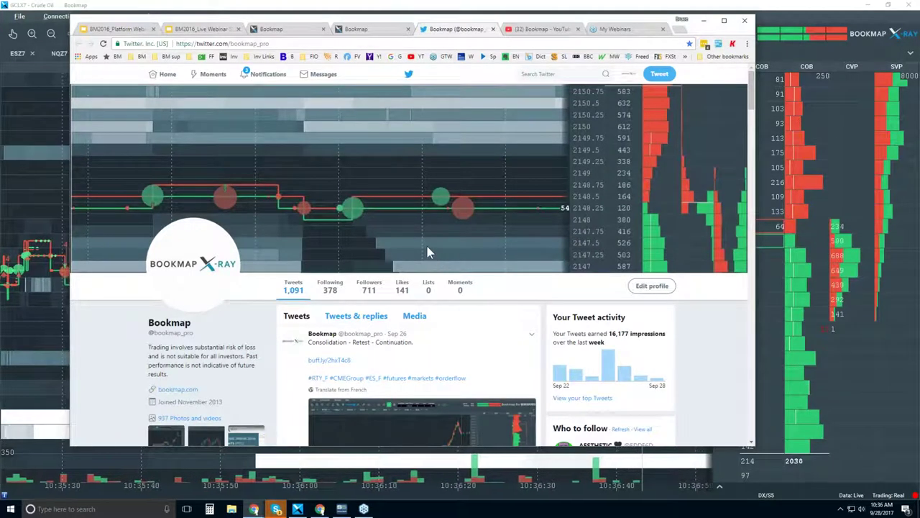
pyautogui.scroll(-1, 427, 251)
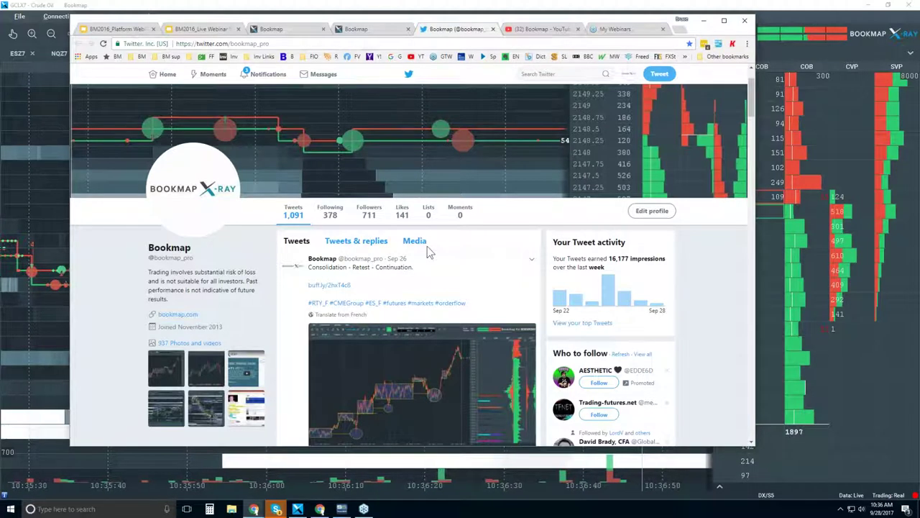
# - Show Bookmap's YouTube channel and look over its Features and Components and Order Flow video rows
pyautogui.click(535, 30)
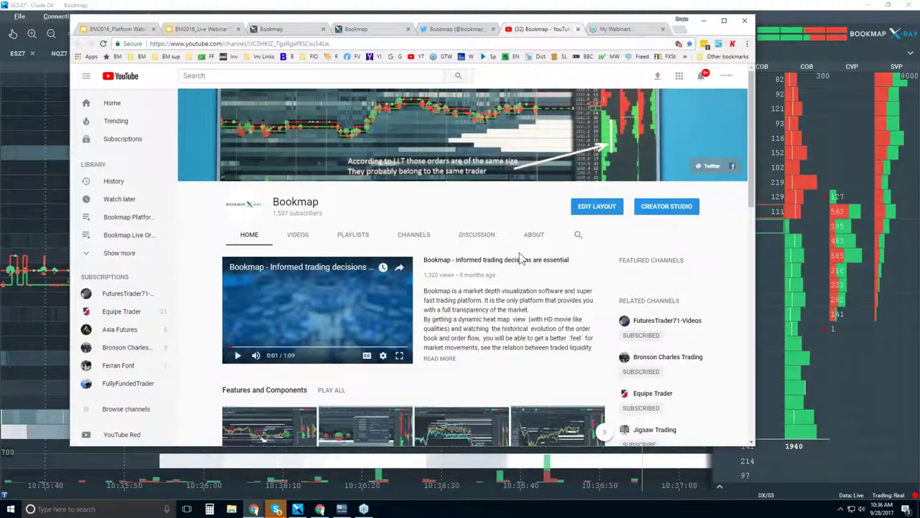
pyautogui.scroll(-2, 519, 254)
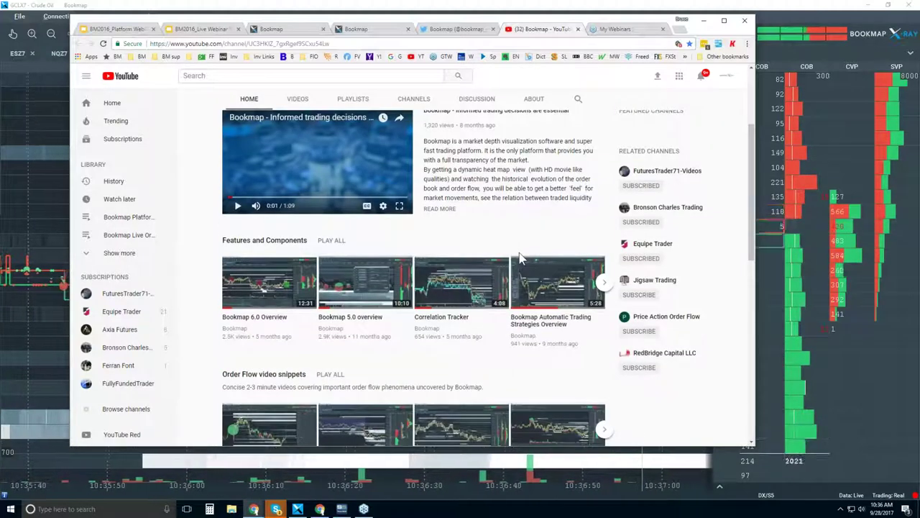
pyautogui.scroll(-2, 520, 259)
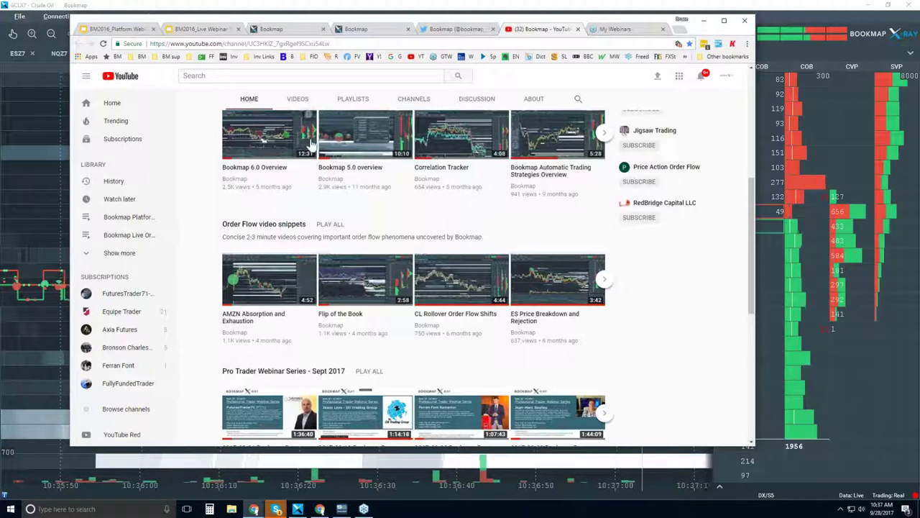
pyautogui.scroll(1, 443, 226)
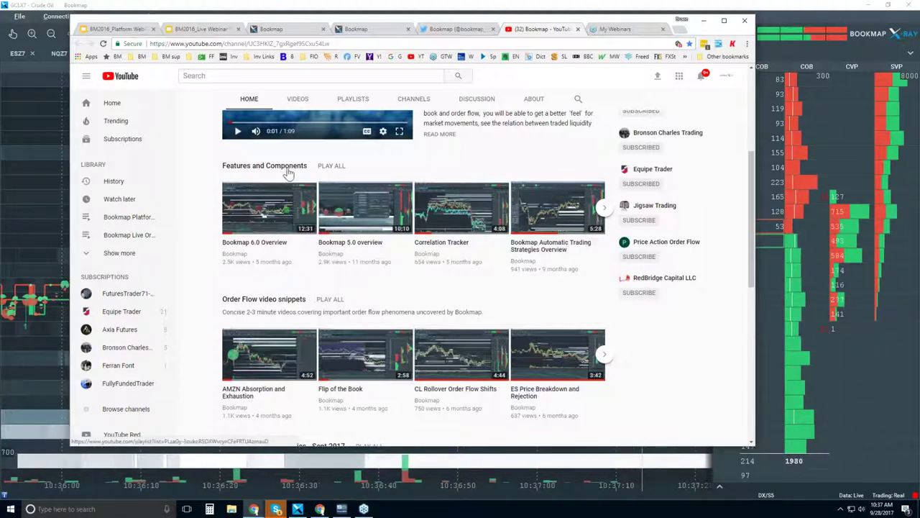
# - Browse the Features and Components videos to the end of the row and back to its start
pyautogui.click(603, 209)
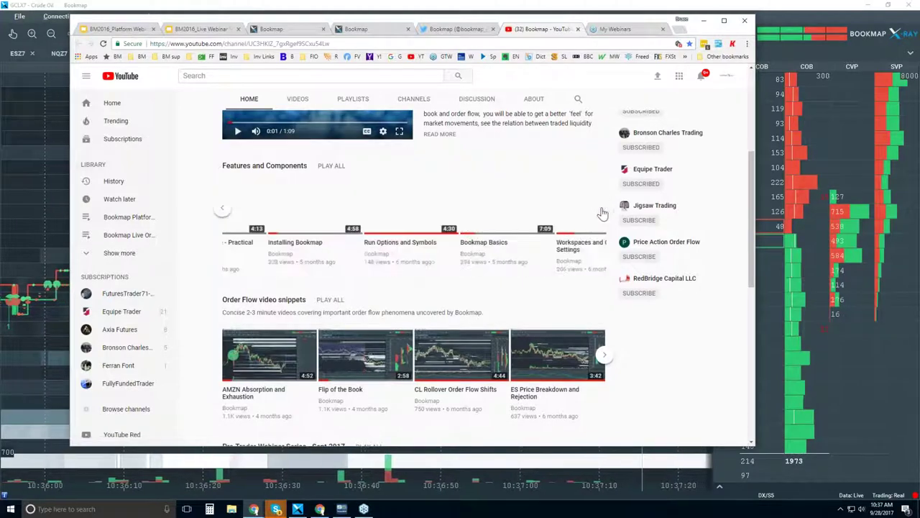
pyautogui.click(600, 212)
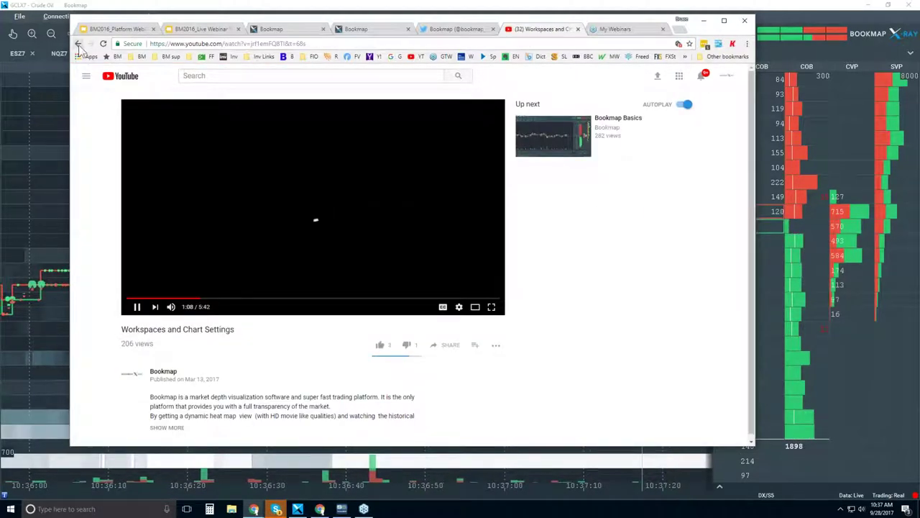
pyautogui.click(79, 44)
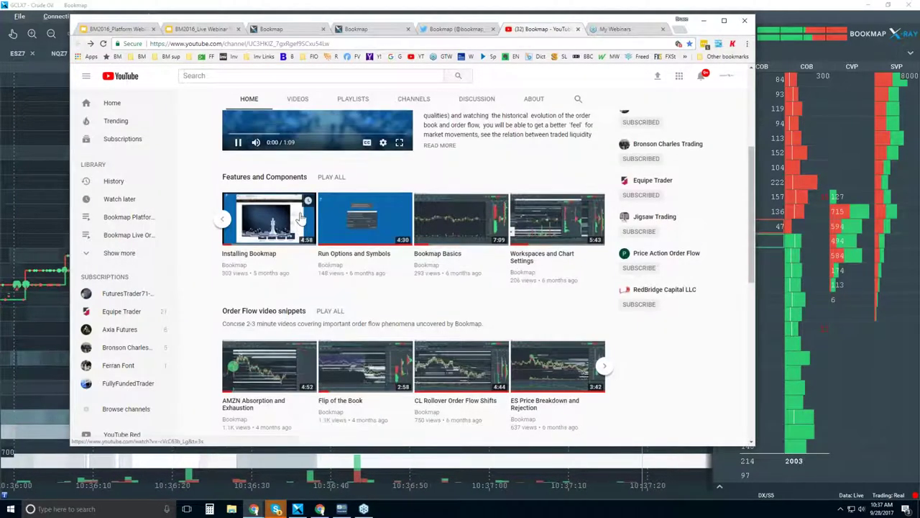
pyautogui.scroll(1, 224, 285)
pyautogui.click(224, 286)
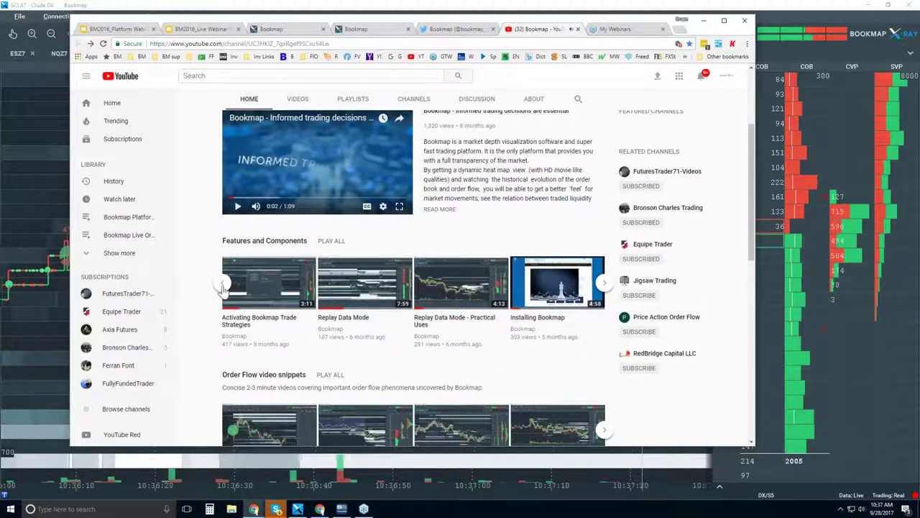
pyautogui.doubleClick(225, 286)
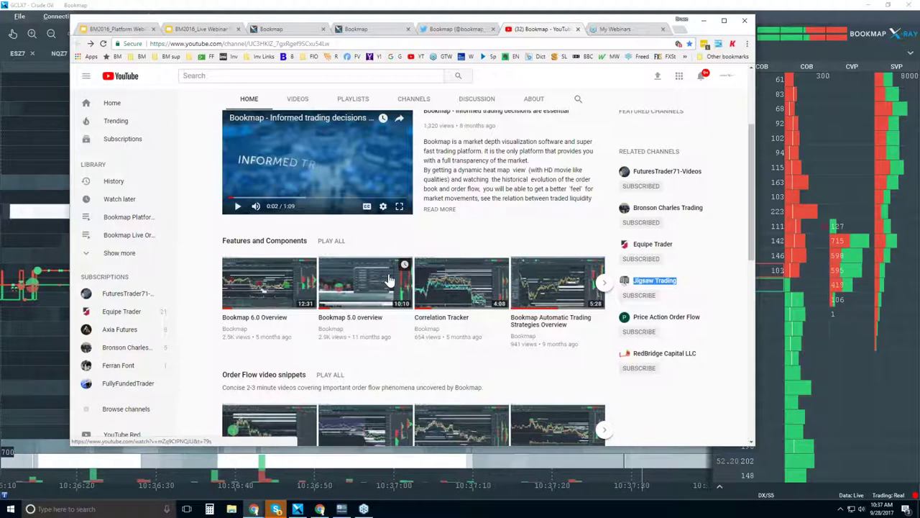
# - Review the channel's Order Flow video snippets, Pro Trader Webinar Series - Sept 2017 and Selected Webinars
pyautogui.scroll(-2, 389, 279)
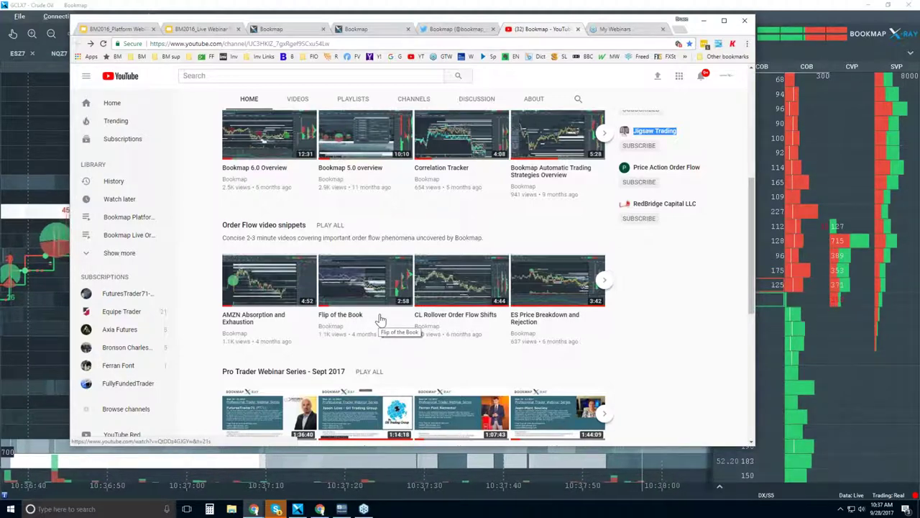
pyautogui.scroll(-1, 380, 318)
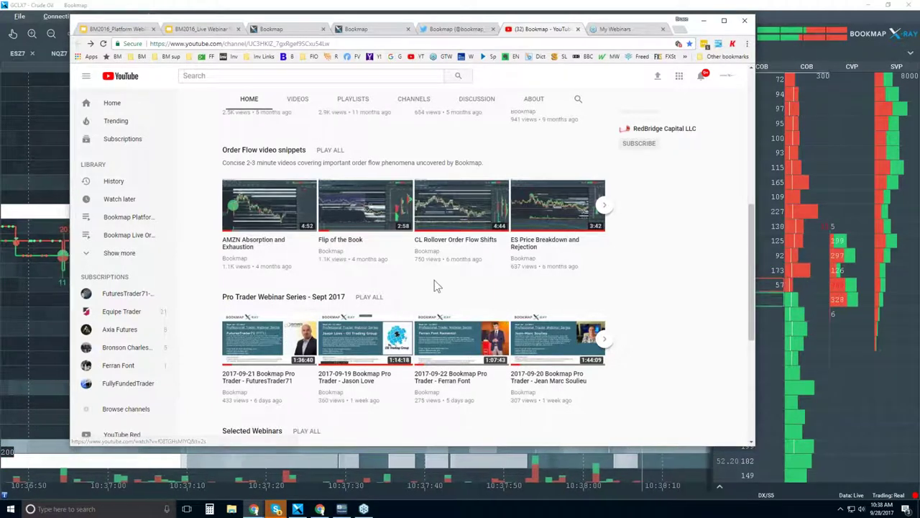
pyautogui.scroll(-1, 435, 280)
pyautogui.scroll(-2, 414, 273)
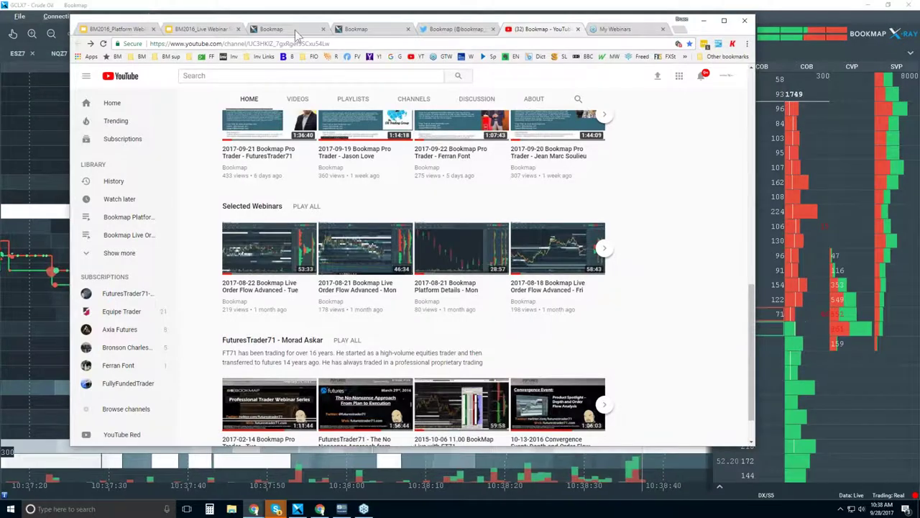
# - Switch to the Bookmap platform and zoom the GCLX7 chart out to show about ten minutes of order flow
pyautogui.moveTo(245, 23); pyautogui.dragTo(252, 14)
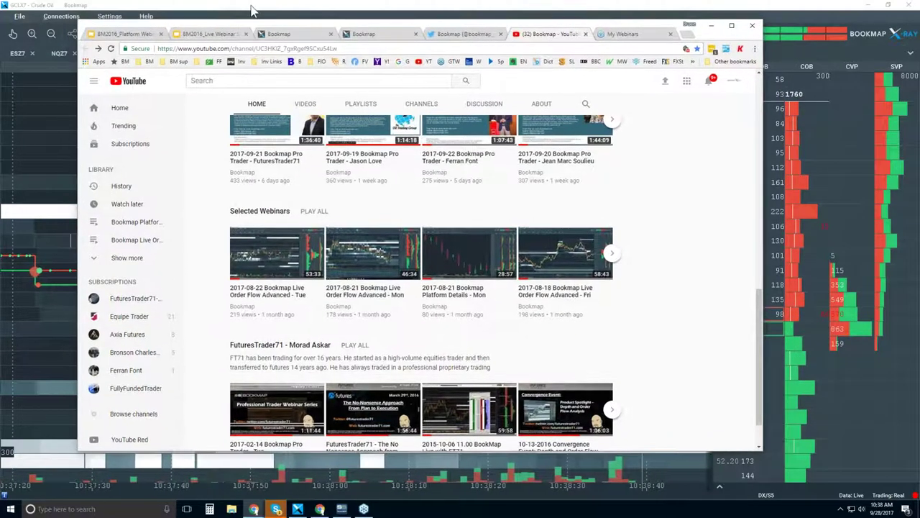
pyautogui.click(252, 14)
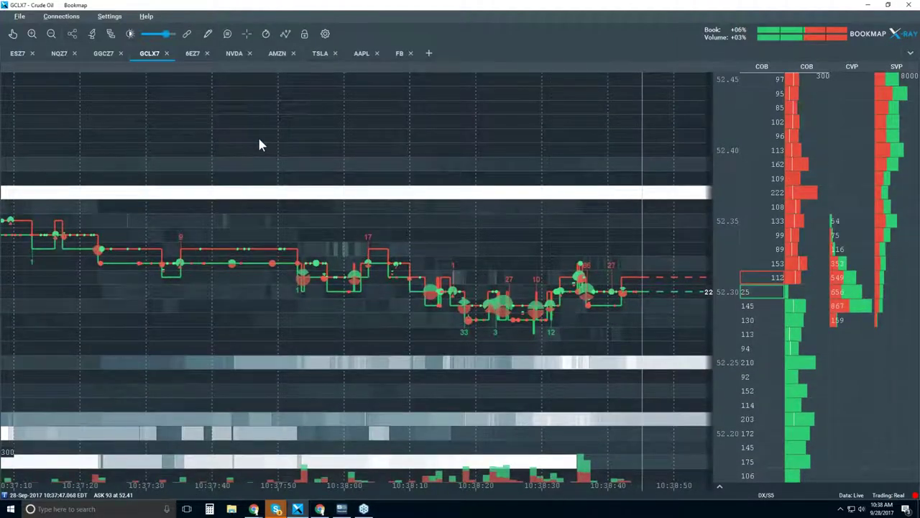
pyautogui.scroll(-3, 260, 145)
pyautogui.scroll(-2, 260, 145)
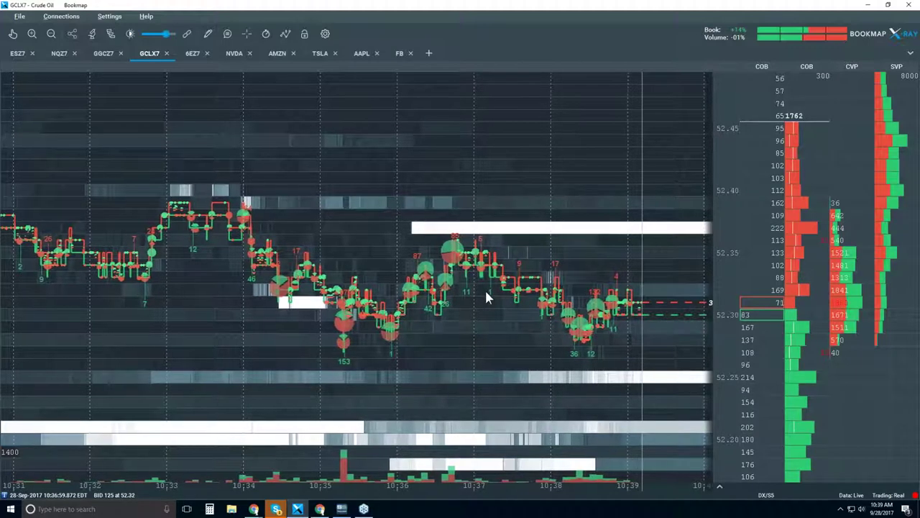
pyautogui.scroll(-1, 359, 320)
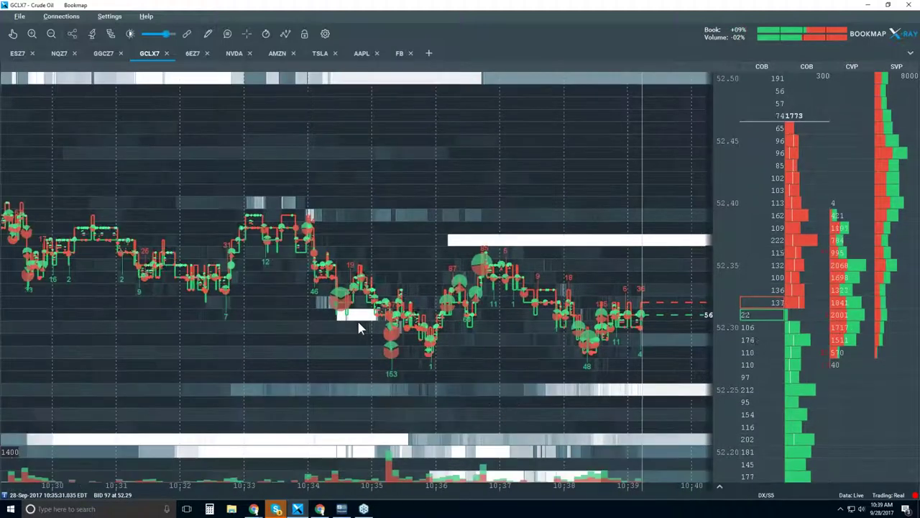
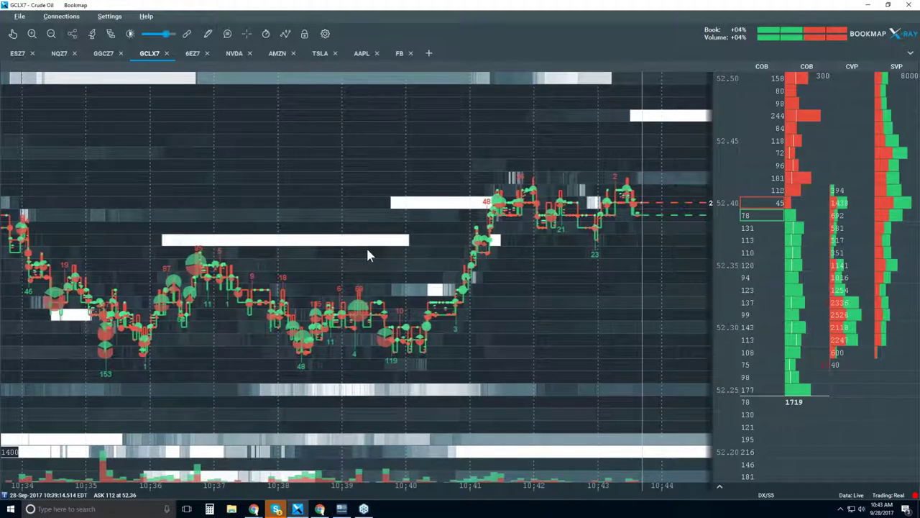
# - Activate the panning tool and inspect the price rise around 10:41 up close, returning to the wider chart with the current price in view
pyautogui.scroll(2, 476, 240)
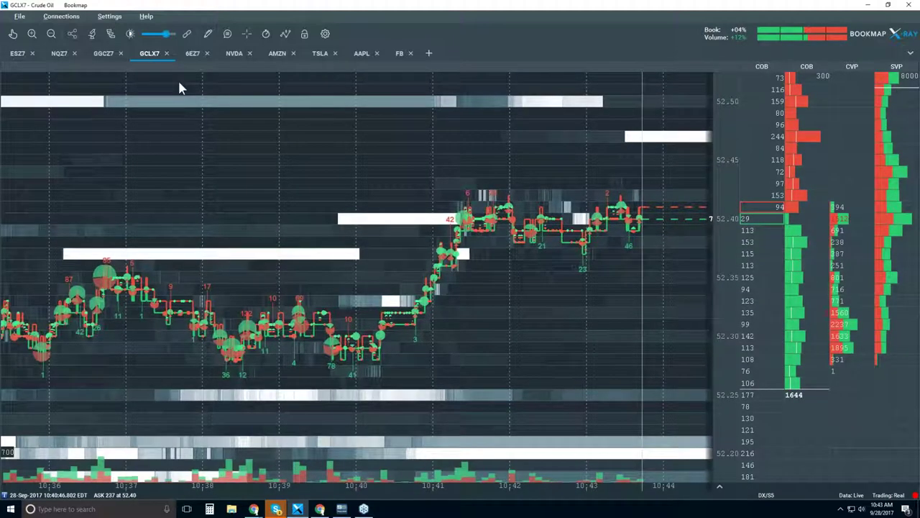
pyautogui.click(12, 33)
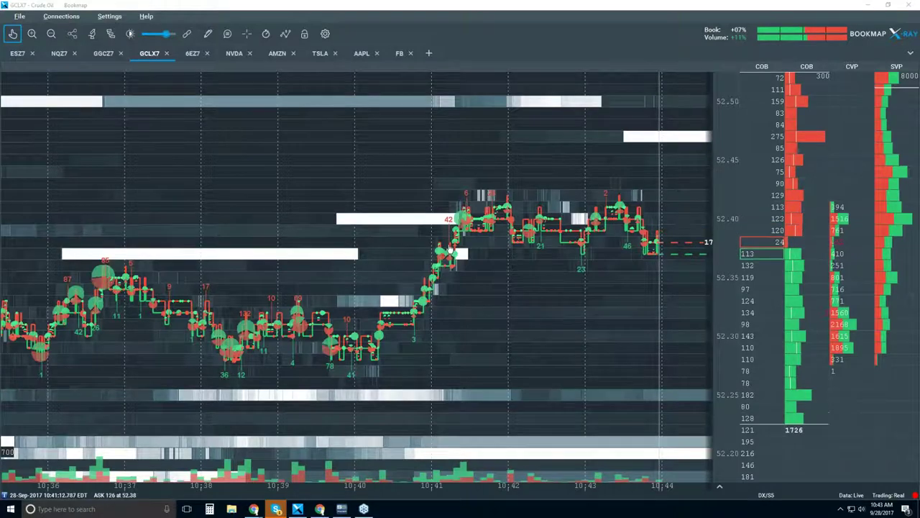
pyautogui.scroll(5, 448, 236)
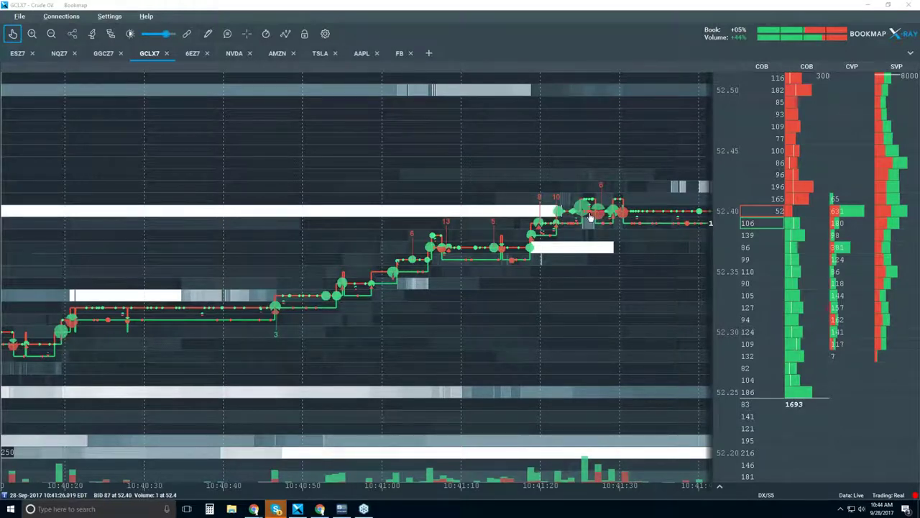
pyautogui.scroll(-6, 568, 230)
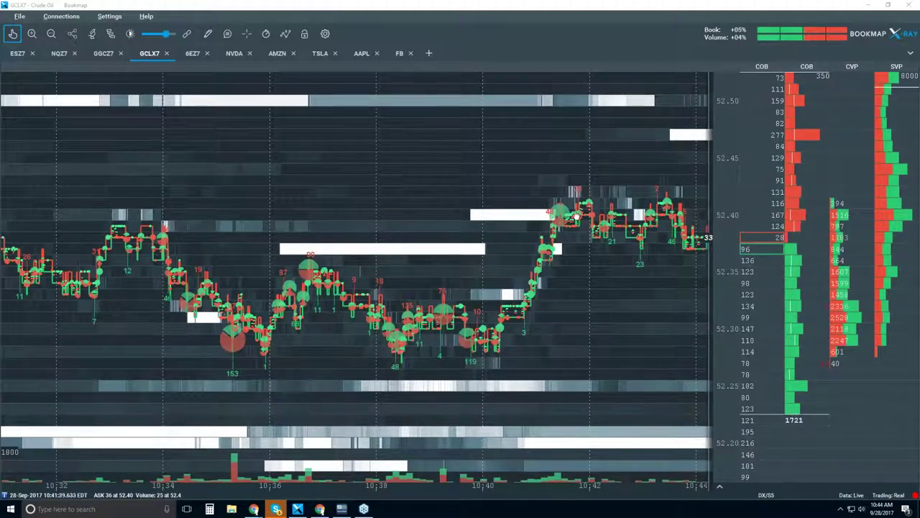
pyautogui.moveTo(616, 252); pyautogui.dragTo(508, 249)
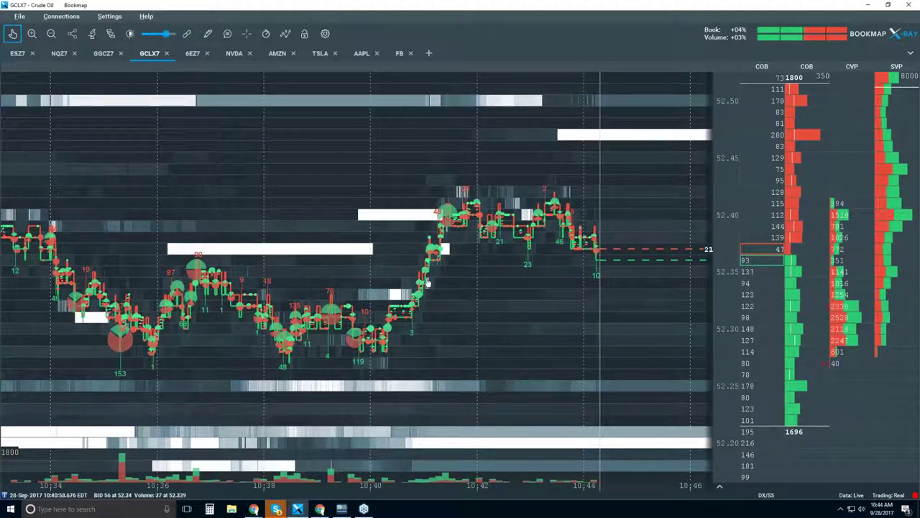
# - Zoom in on the trades around 10:41:05 until the time axis shows microseconds
pyautogui.scroll(3, 426, 282)
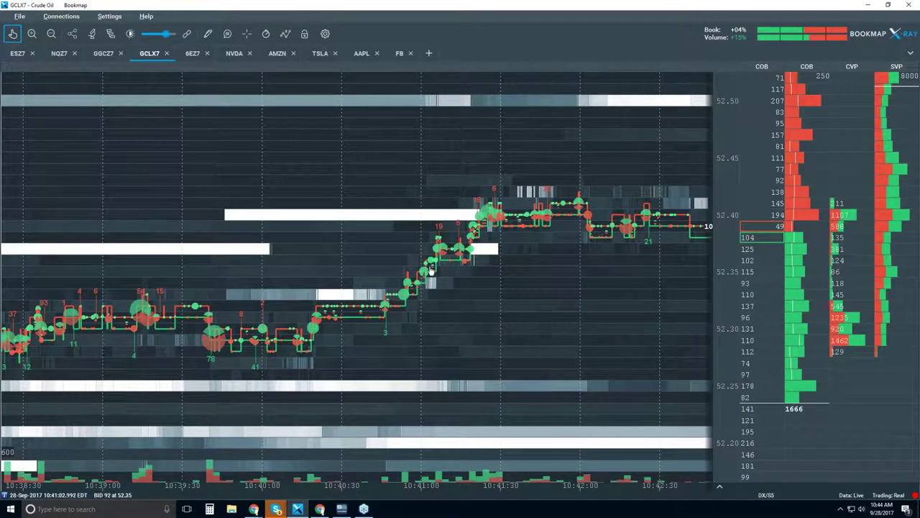
pyautogui.scroll(3, 428, 283)
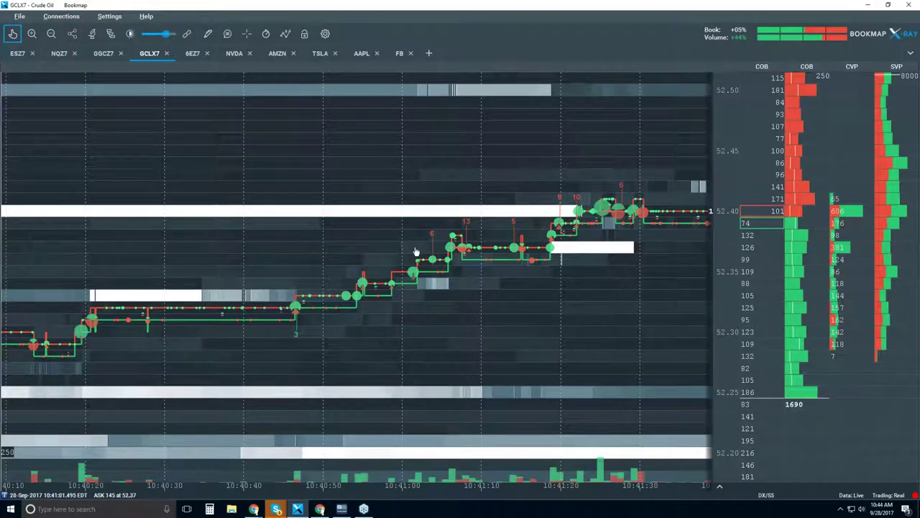
pyautogui.scroll(2, 428, 256)
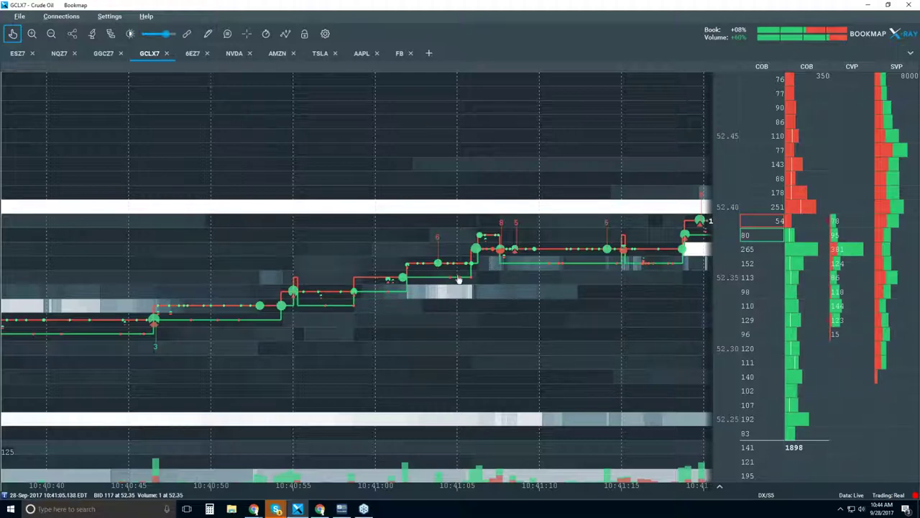
pyautogui.scroll(4, 453, 288)
pyautogui.scroll(2, 458, 279)
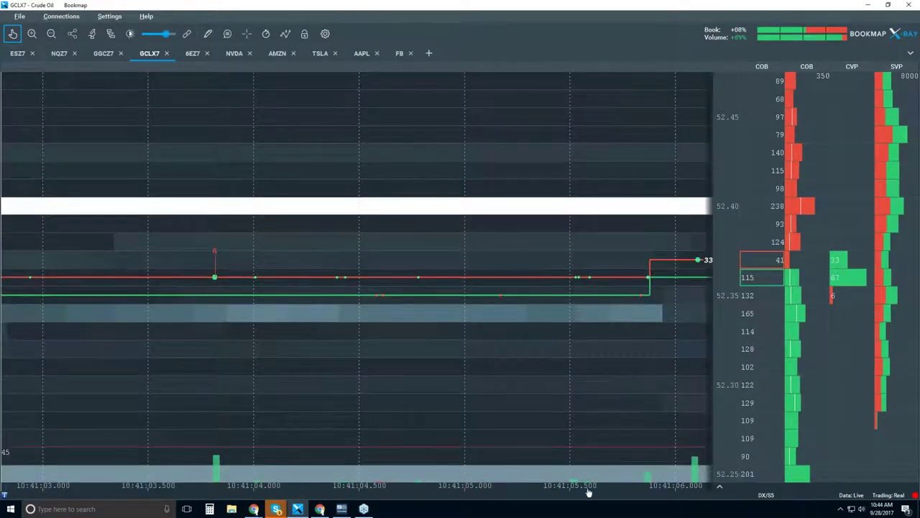
pyautogui.scroll(5, 579, 274)
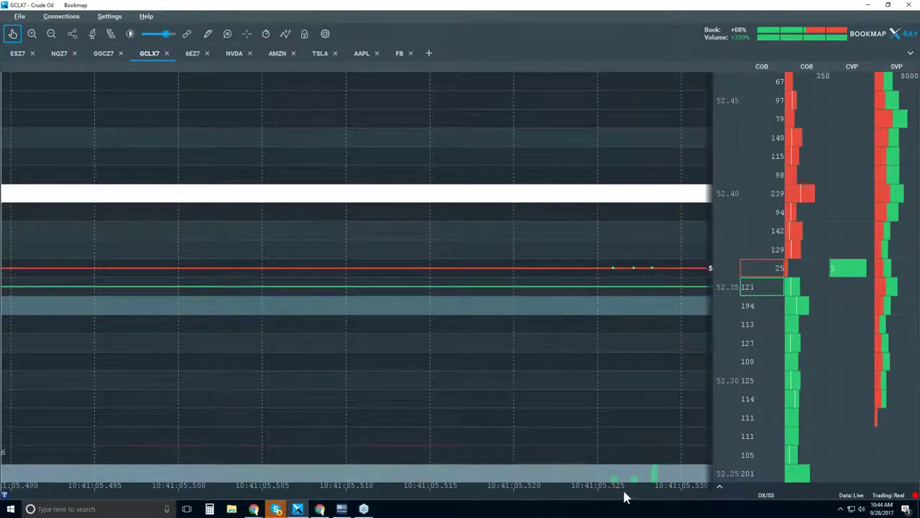
pyautogui.scroll(5, 589, 385)
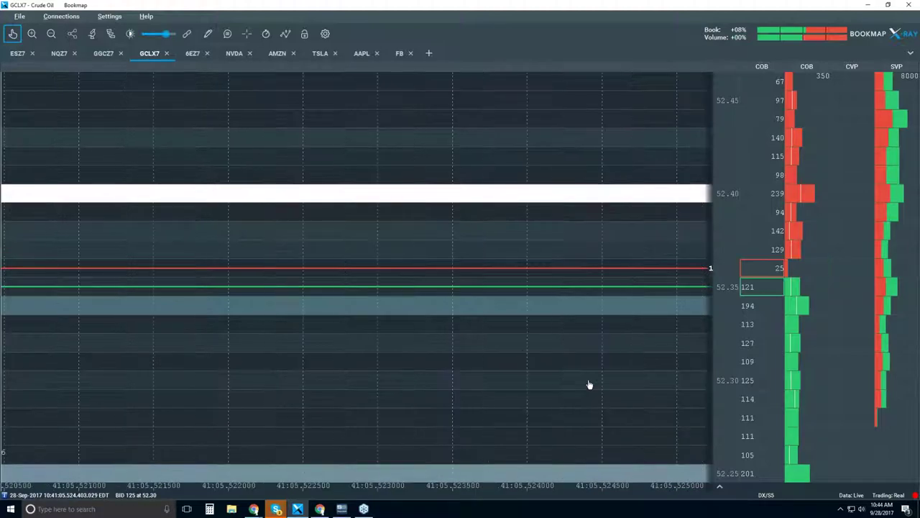
# - Zoom the chart back out to show the order flow from about 09:30 to 10:45
pyautogui.scroll(-10, 527, 408)
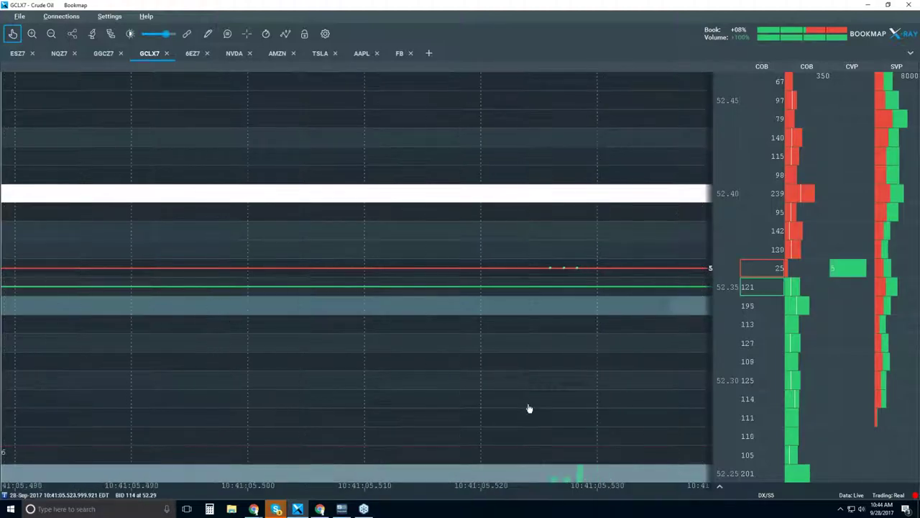
pyautogui.scroll(-10, 527, 408)
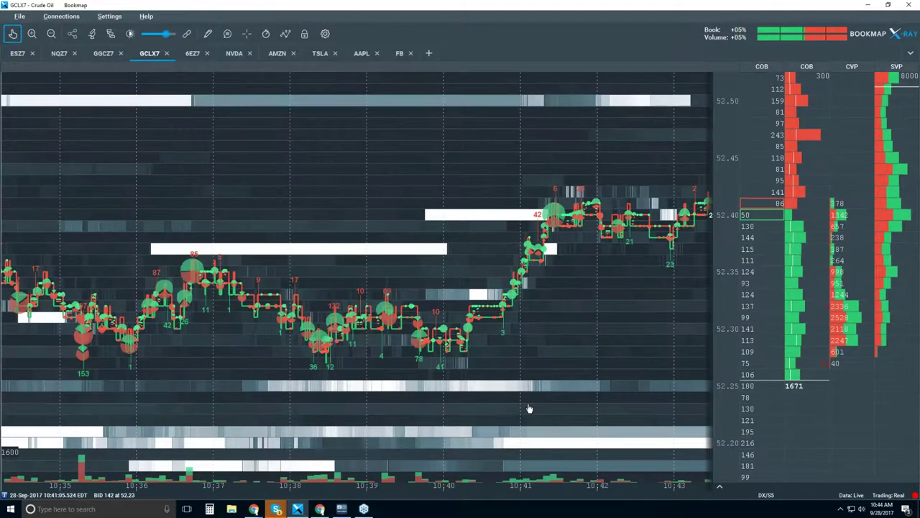
pyautogui.scroll(-3, 528, 408)
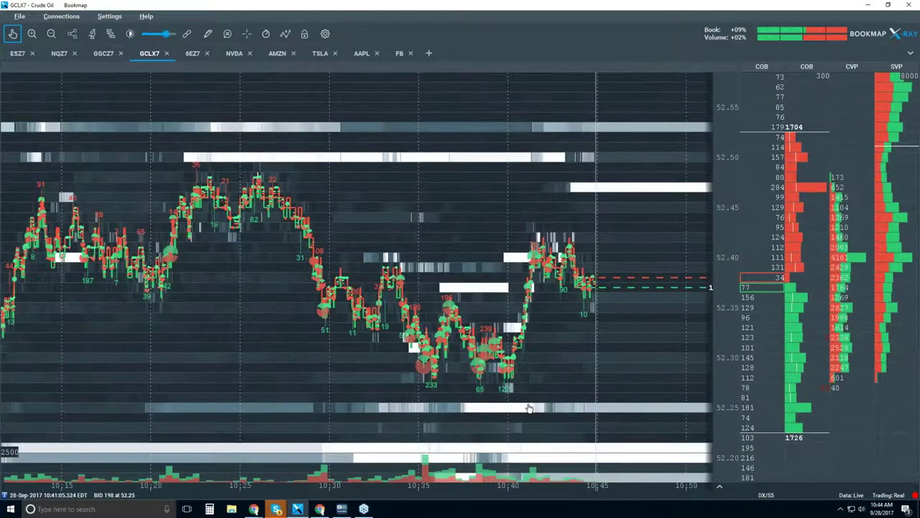
pyautogui.scroll(-3, 527, 408)
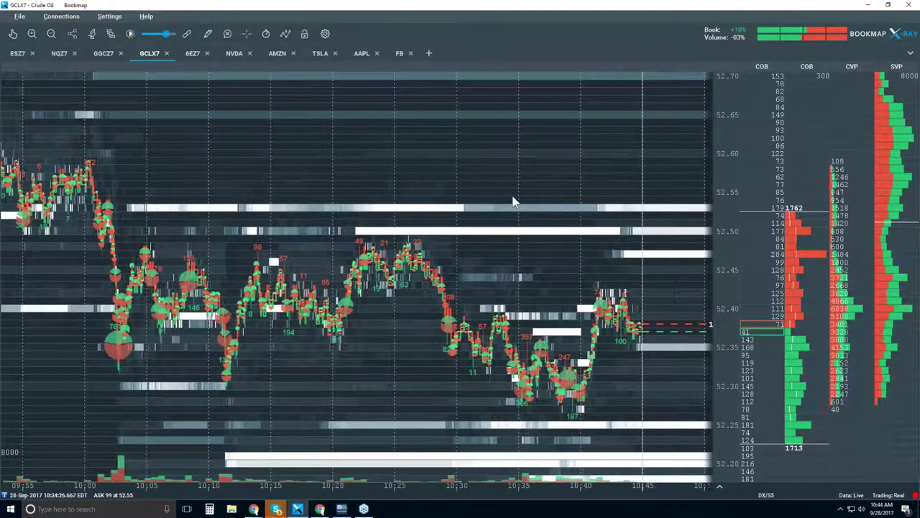
pyautogui.scroll(-3, 513, 201)
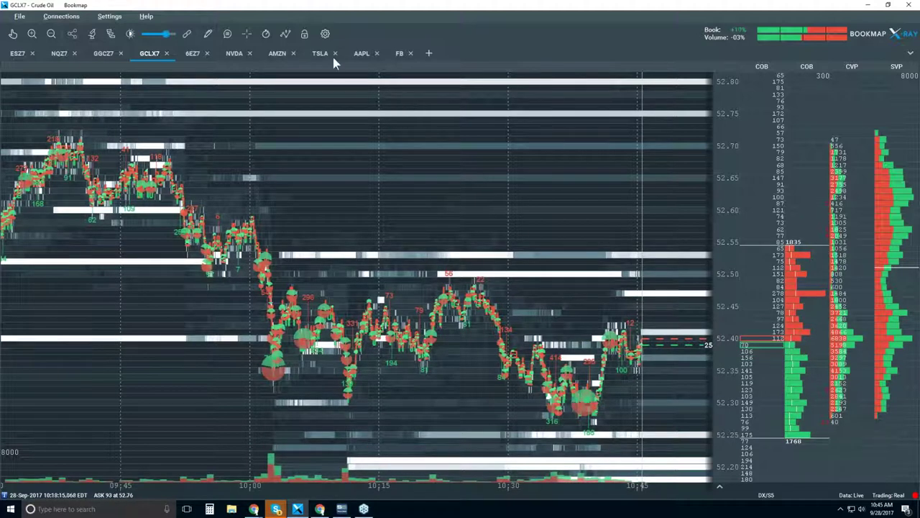
# - Show candlestick bars and turn off volume dots, best bid/ask, indicators, heatmap and extended data, with the chart reaching back to about 08:00
pyautogui.click(285, 34)
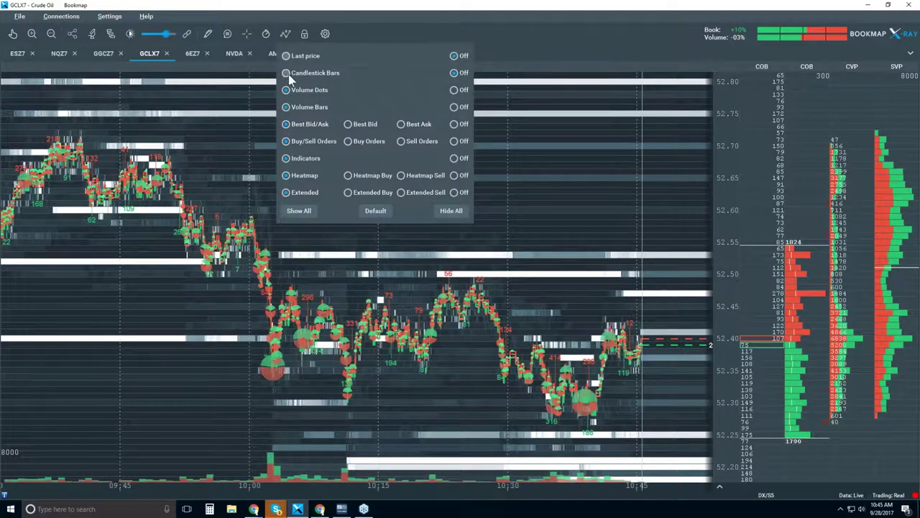
pyautogui.click(287, 73)
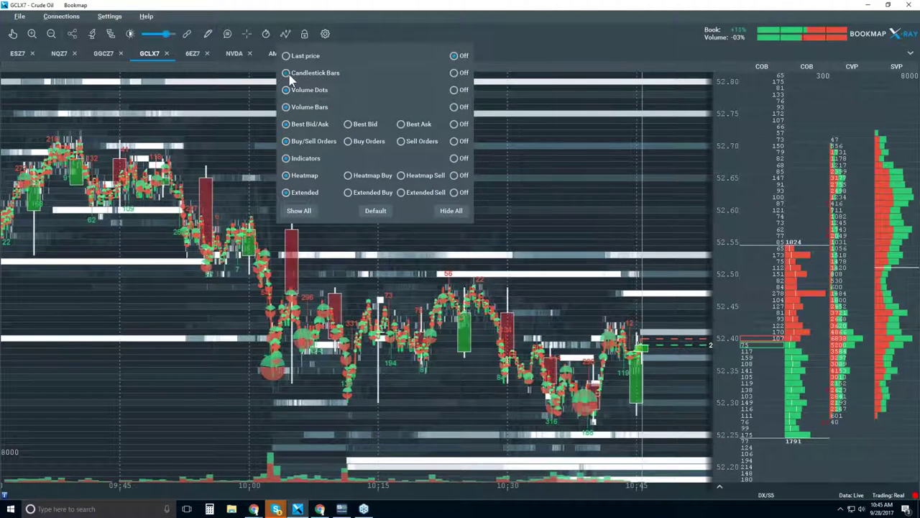
pyautogui.click(455, 90)
pyautogui.click(454, 123)
pyautogui.click(454, 158)
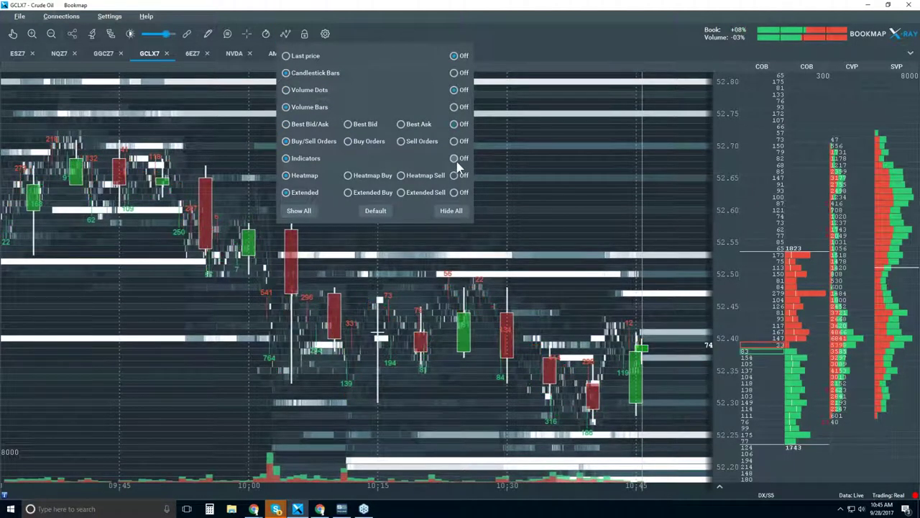
pyautogui.click(455, 193)
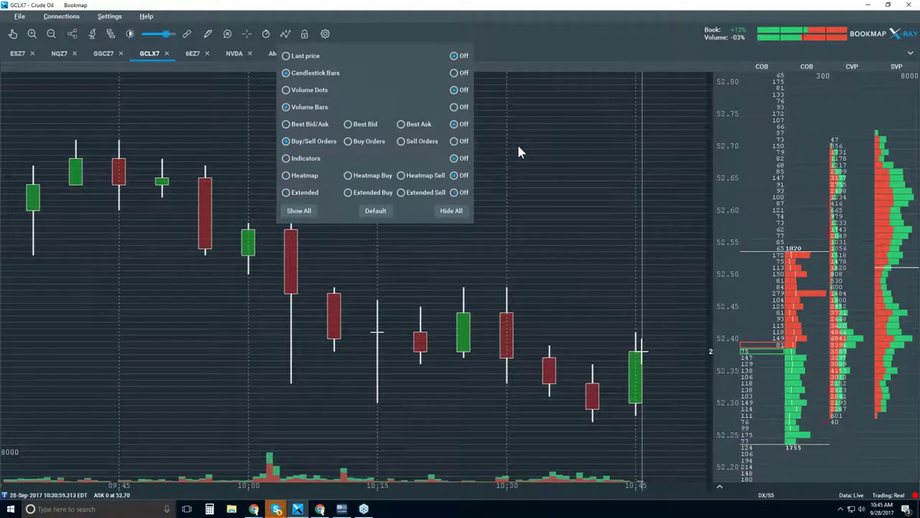
pyautogui.click(517, 144)
pyautogui.scroll(-1, 517, 145)
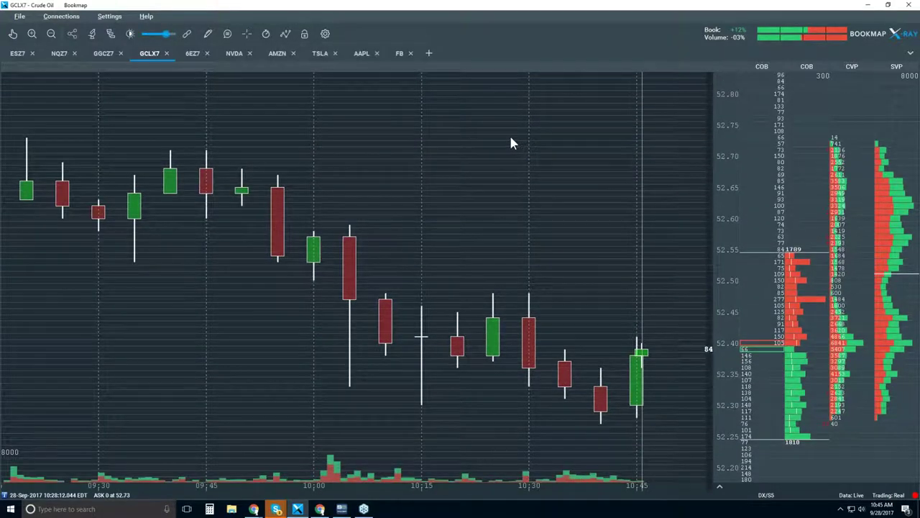
pyautogui.scroll(-1, 505, 122)
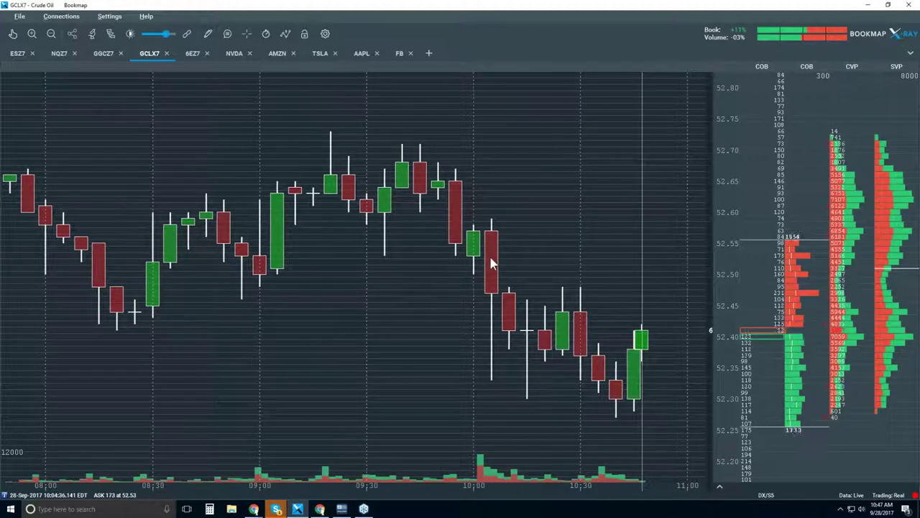
# - Overlay the Best Bid/Ask lines on the candlestick chart
pyautogui.click(285, 33)
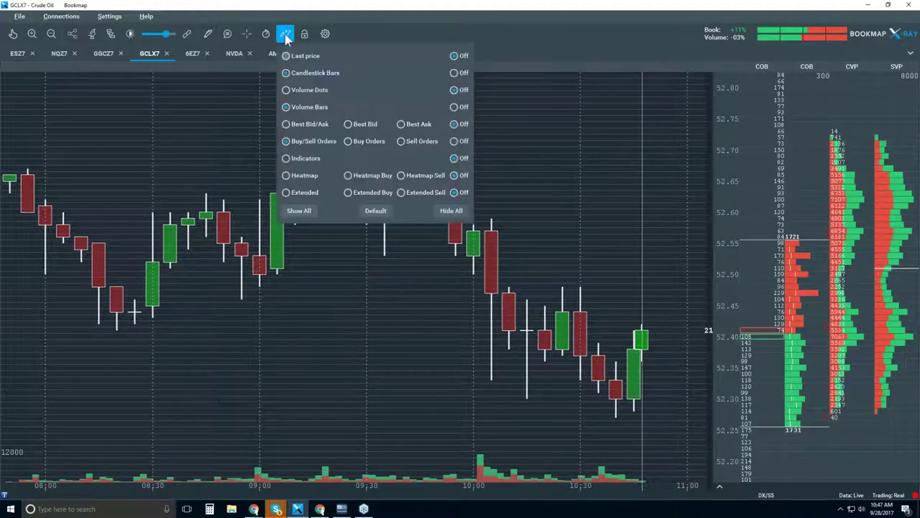
pyautogui.click(315, 126)
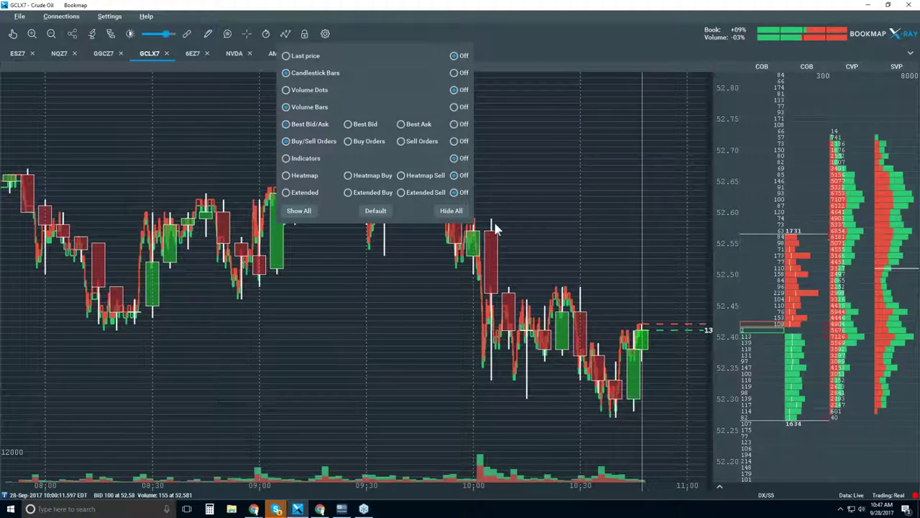
pyautogui.click(518, 184)
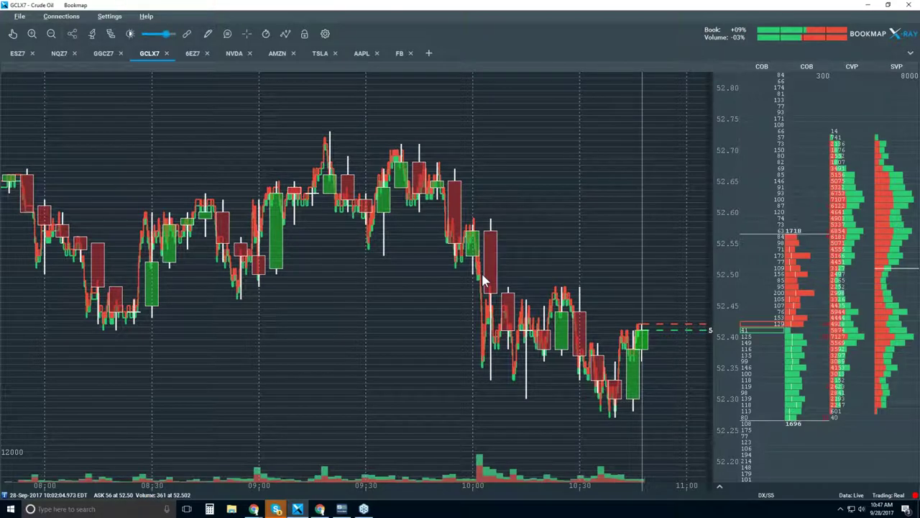
# - Examine the candlesticks and bid/ask lines up close between about 09:50 and 10:10 with the panning tool active
pyautogui.click(12, 34)
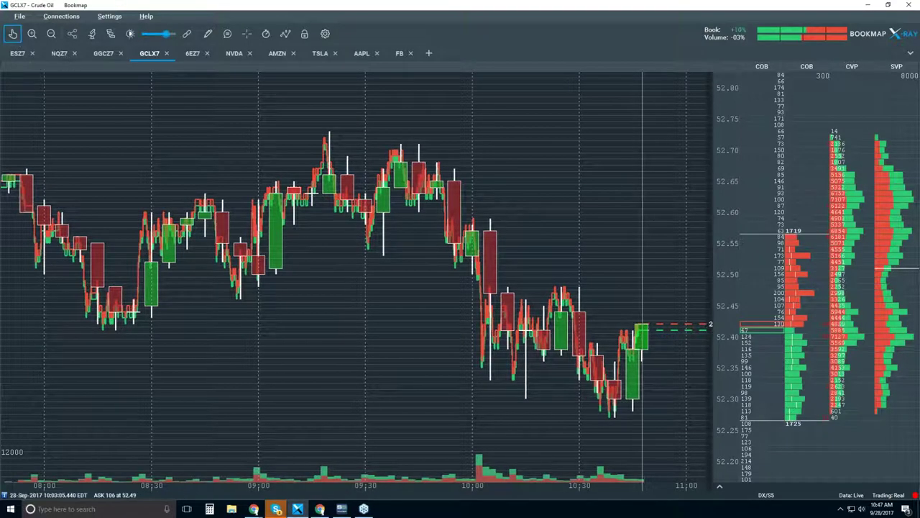
pyautogui.scroll(2, 489, 266)
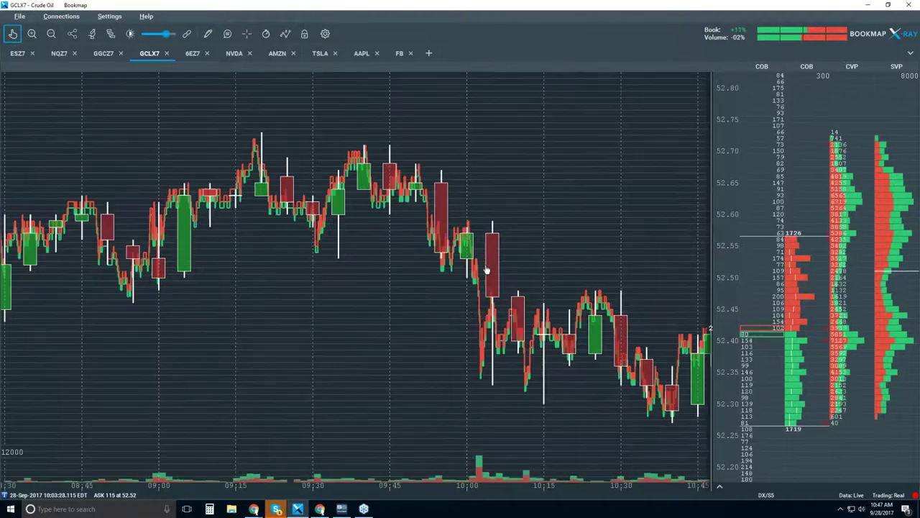
pyautogui.scroll(3, 486, 270)
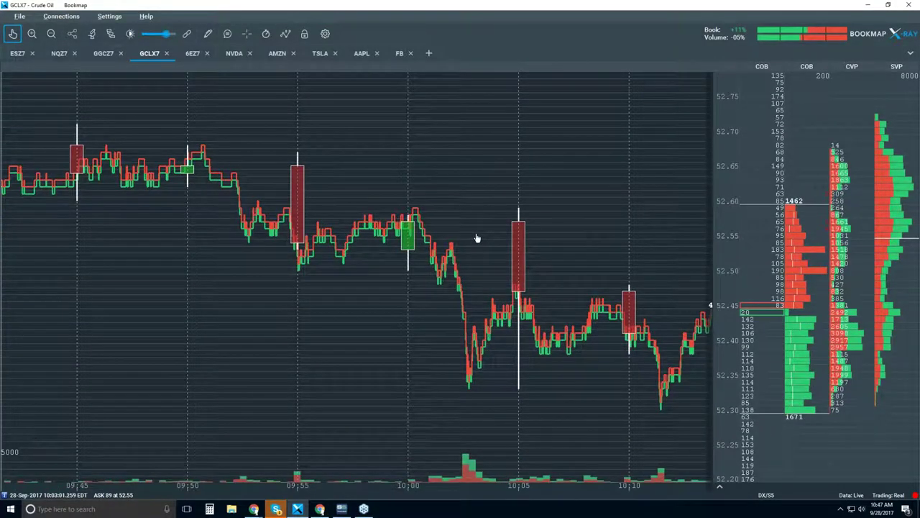
pyautogui.scroll(1, 476, 245)
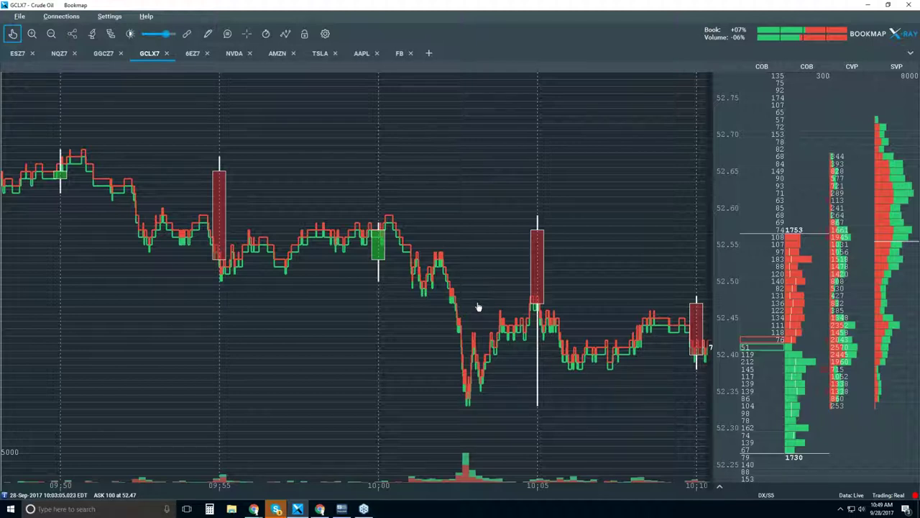
# - Turn the volume dots back on alongside the candlesticks and bid/ask lines
pyautogui.click(285, 34)
pyautogui.click(304, 92)
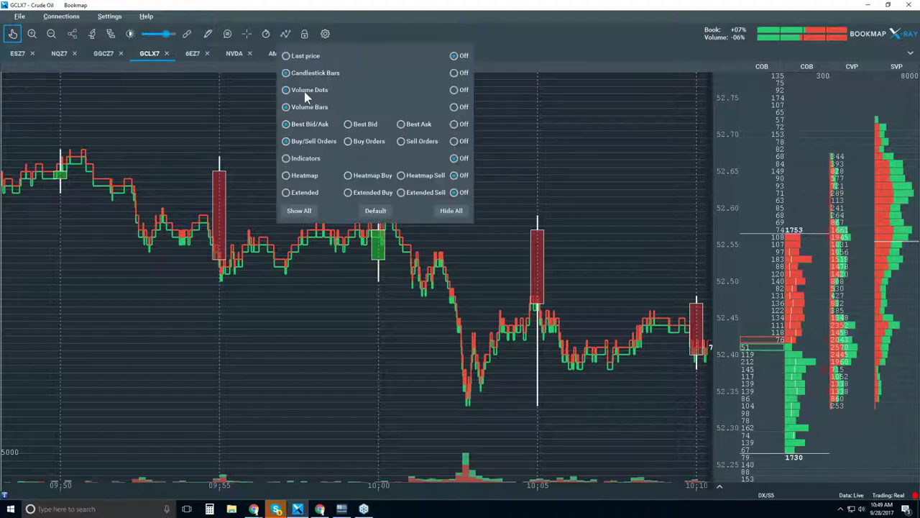
pyautogui.click(496, 192)
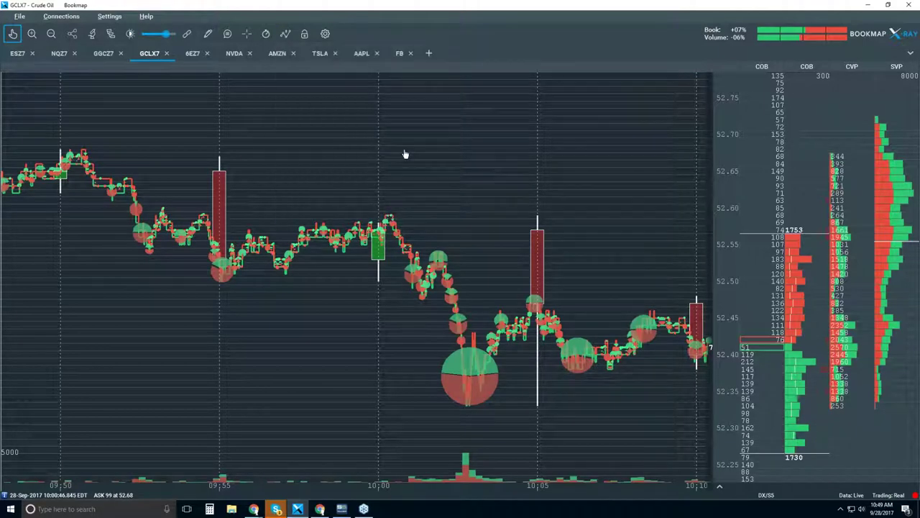
# - Look over the Volume Dots settings in the GCLX7 studies configuration and close it without changes
pyautogui.click(92, 34)
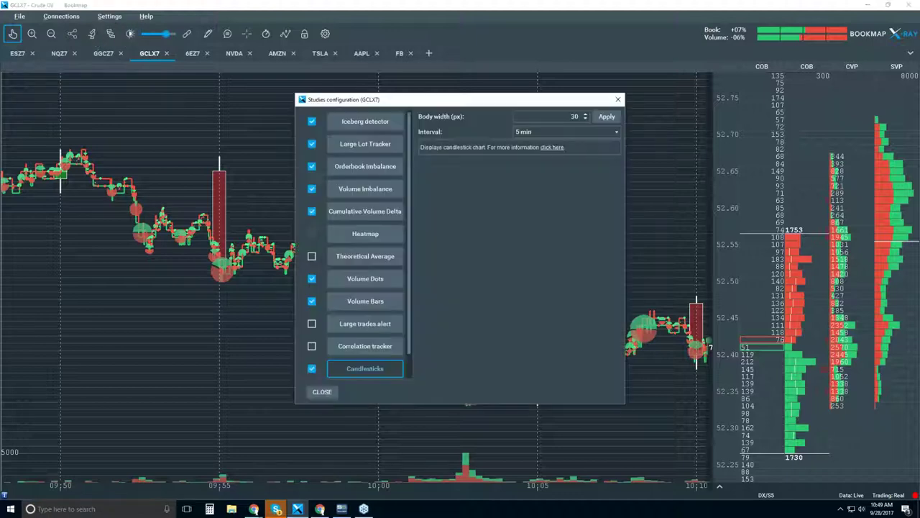
pyautogui.click(368, 278)
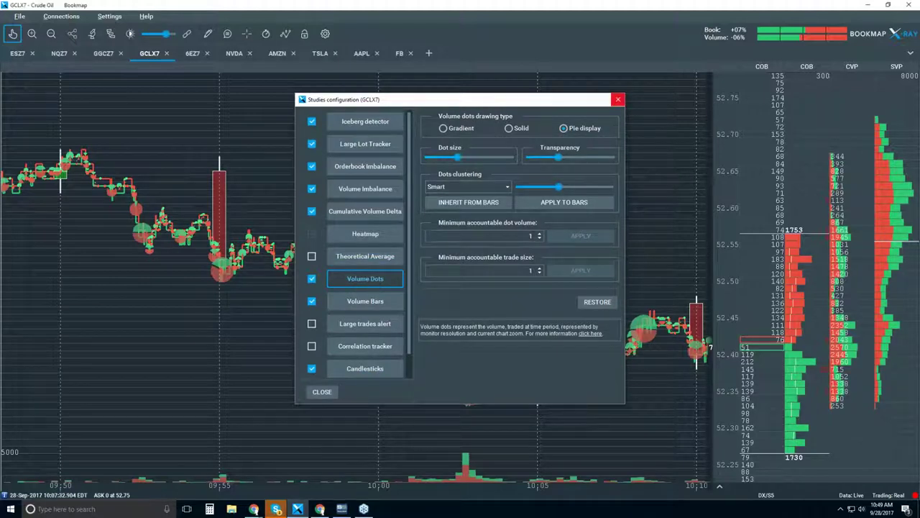
pyautogui.click(617, 99)
# - Zoom in on the volume dots and candlesticks between about 10:00 and 10:06
pyautogui.scroll(2, 448, 223)
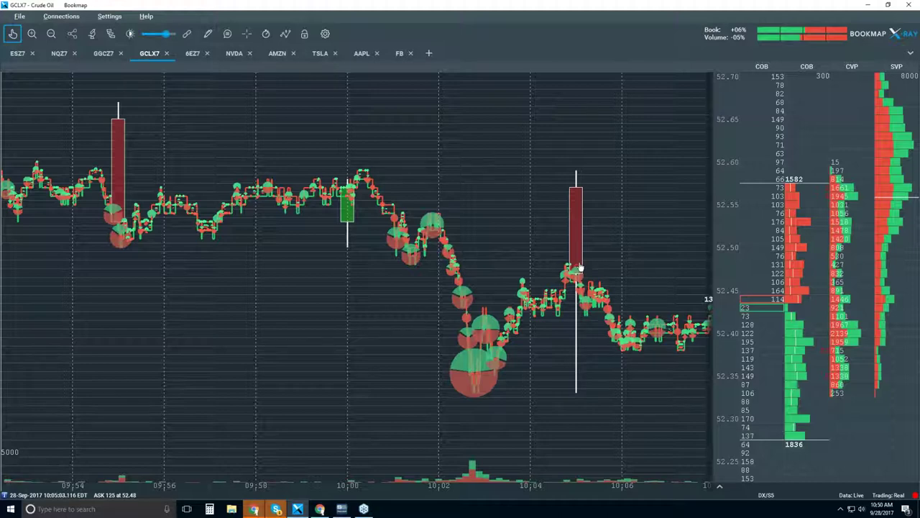
pyautogui.scroll(2, 580, 268)
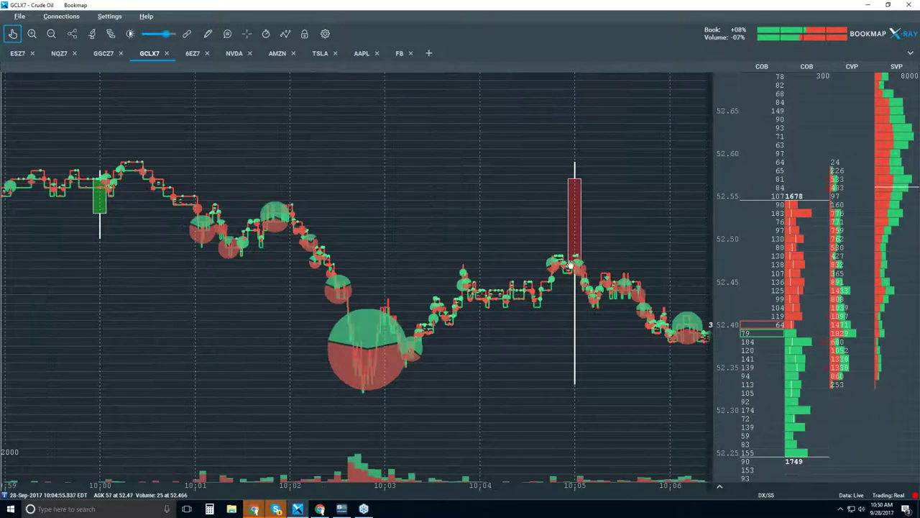
# - Zoom in on the bid/ask lines and volume dots near 10:04:49, down to sub-millisecond intervals
pyautogui.scroll(2, 565, 242)
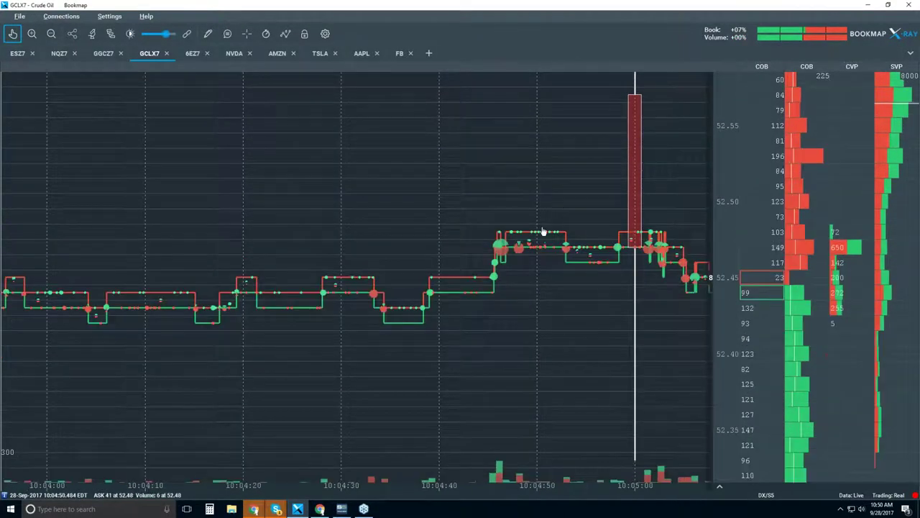
pyautogui.scroll(3, 543, 230)
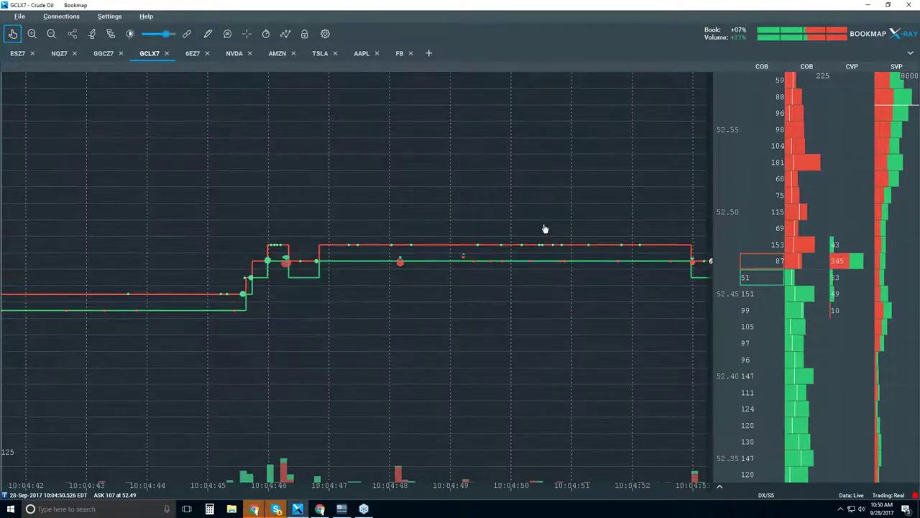
pyautogui.scroll(2, 543, 230)
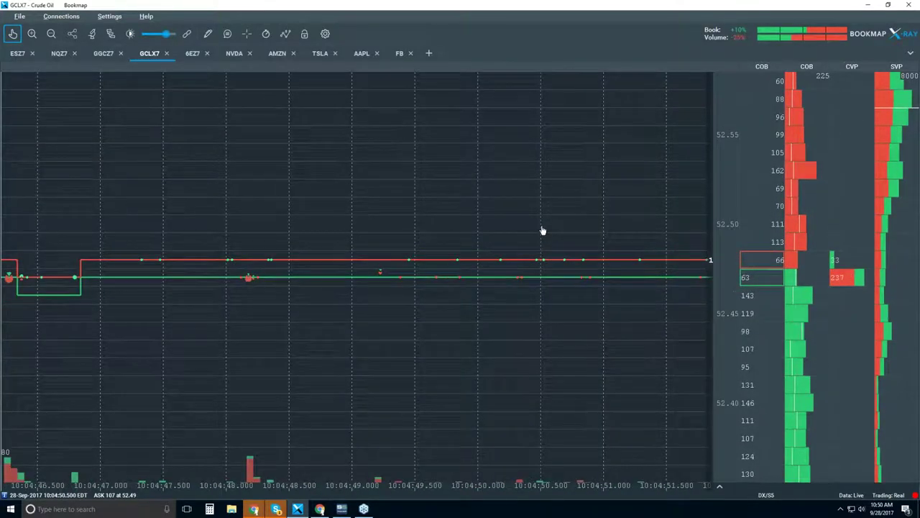
pyautogui.scroll(1, 543, 231)
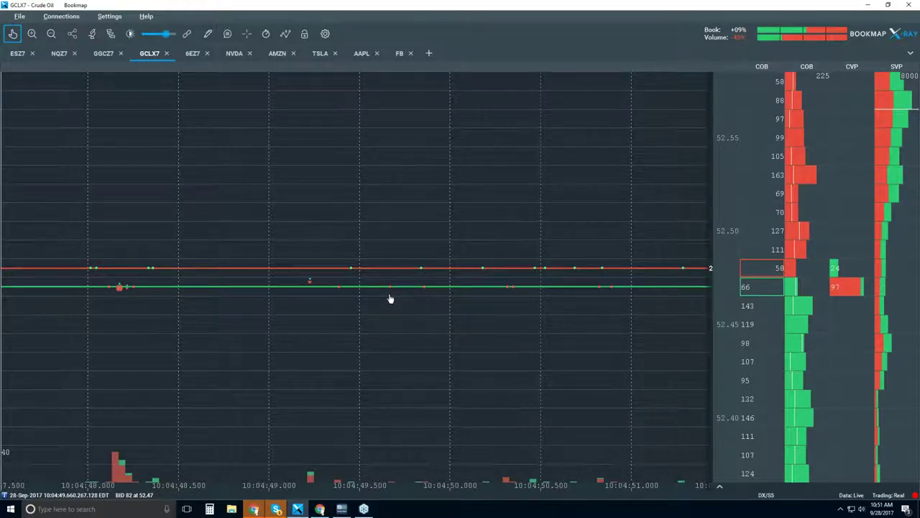
pyautogui.scroll(5, 326, 294)
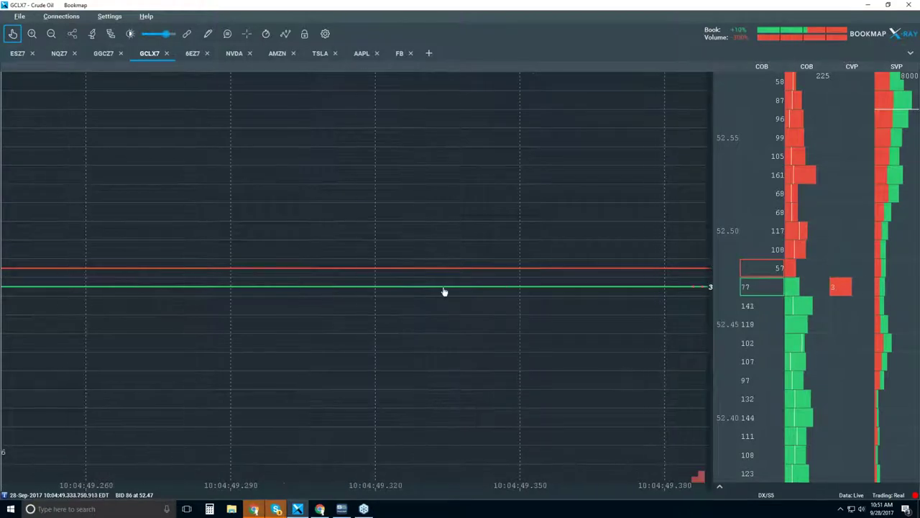
pyautogui.scroll(-2, 325, 291)
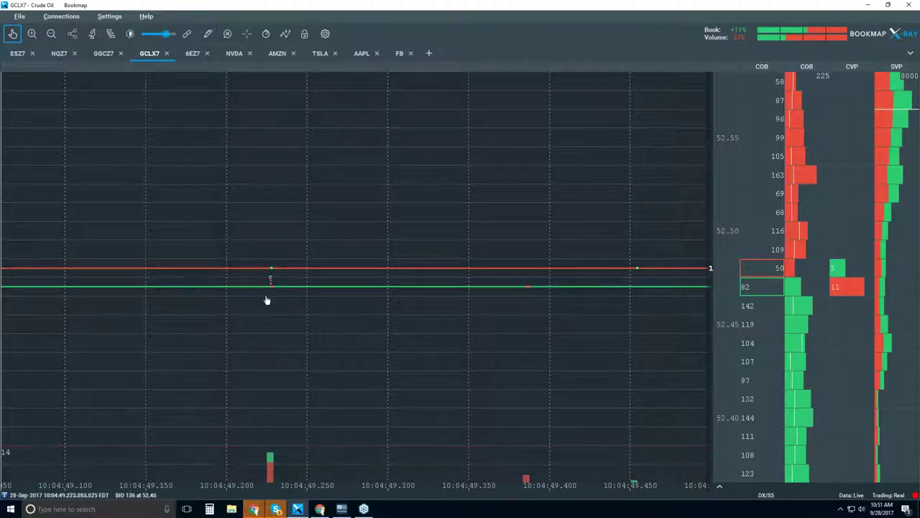
pyautogui.scroll(5, 273, 281)
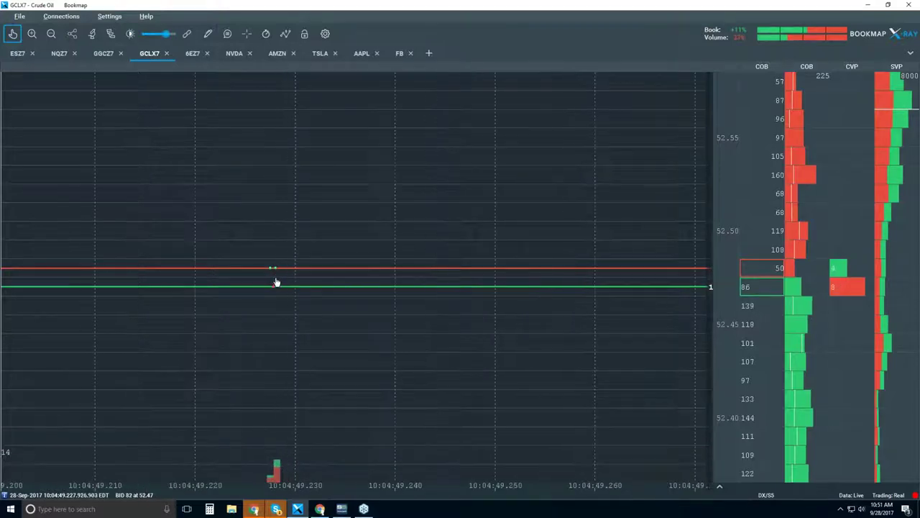
pyautogui.scroll(5, 277, 283)
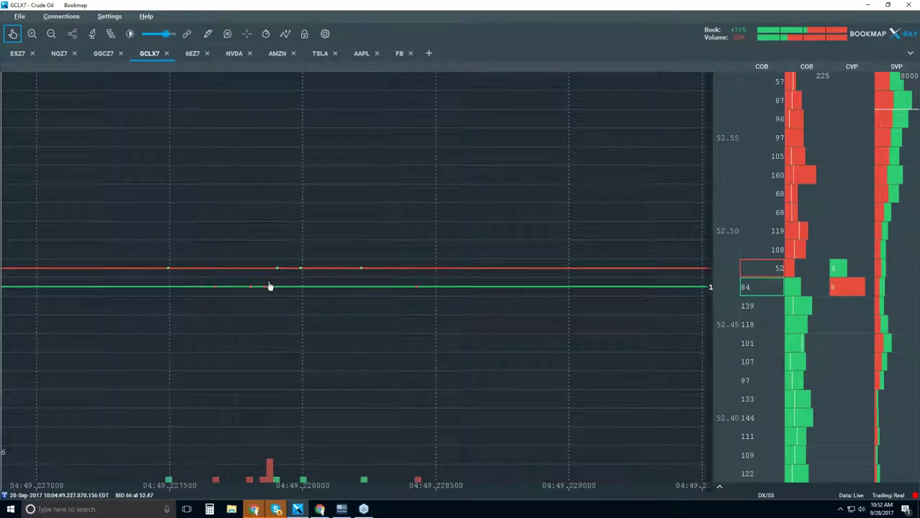
# - Zoom in further on the trades around 10:04:49.2278 until a single volume dot is isolated
pyautogui.scroll(2, 270, 297)
pyautogui.scroll(5, 270, 297)
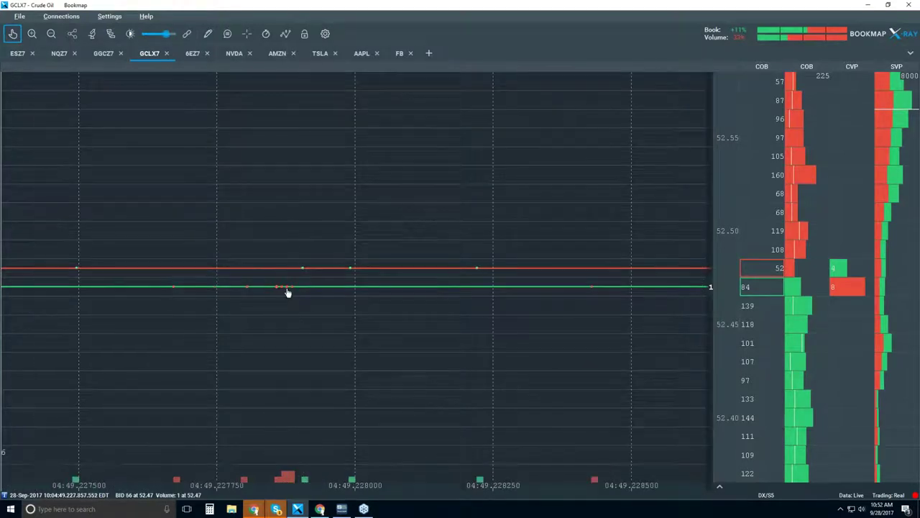
pyautogui.scroll(1, 288, 292)
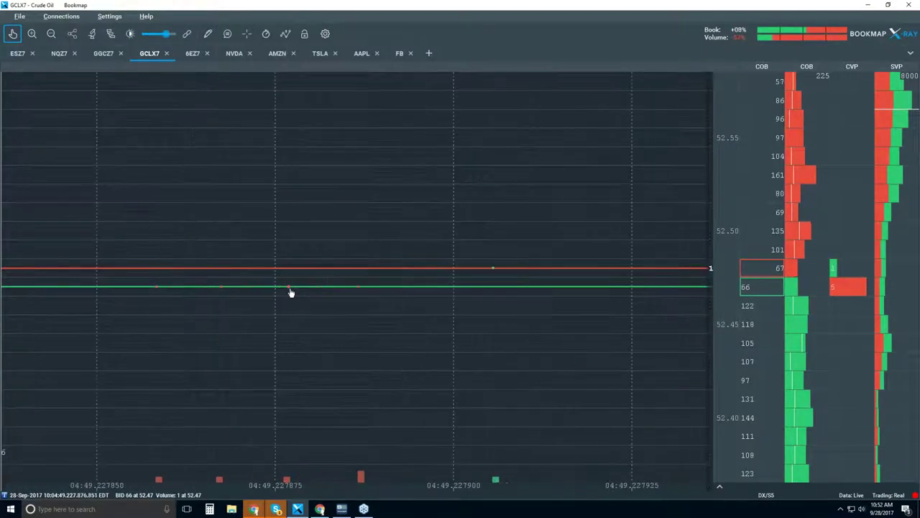
pyautogui.scroll(1, 288, 293)
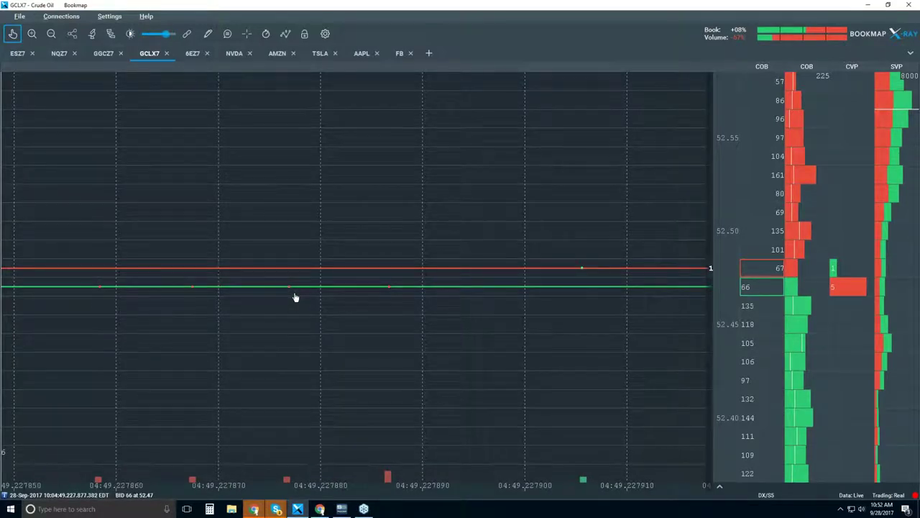
pyautogui.scroll(3, 295, 296)
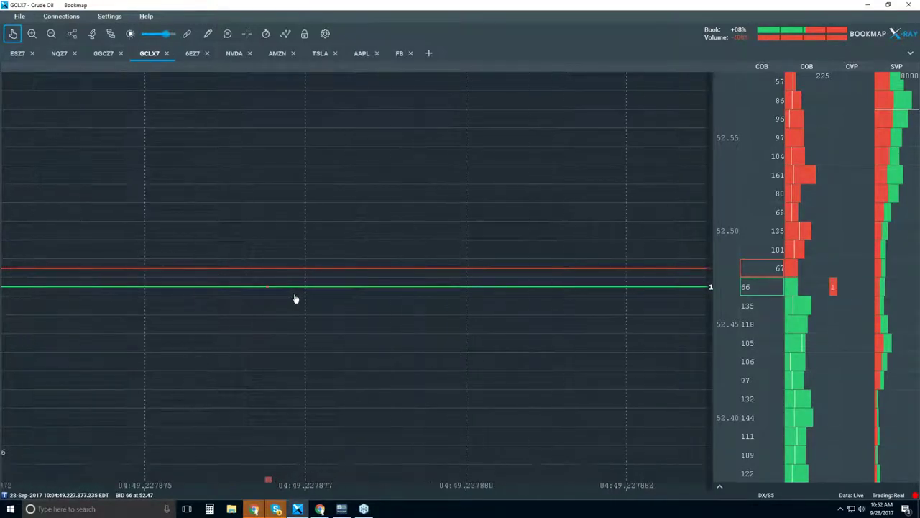
pyautogui.scroll(2, 294, 299)
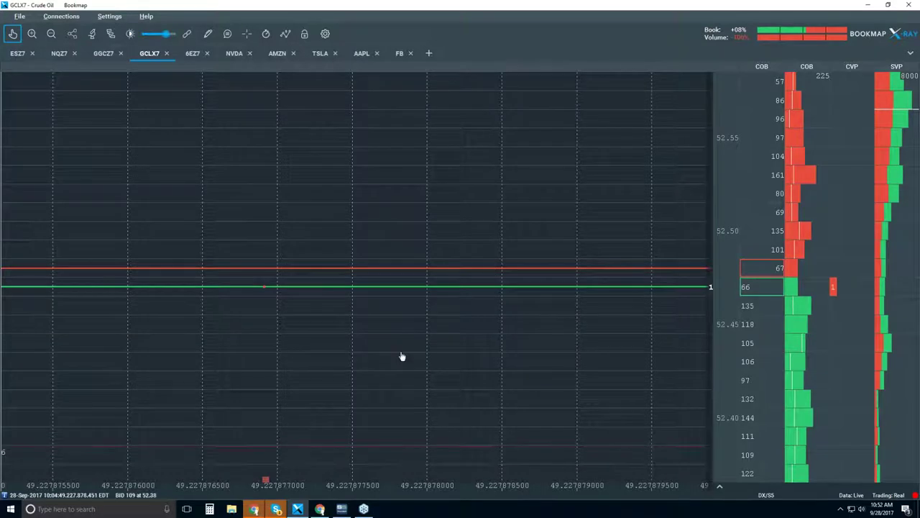
# - Zoom back out to the chart between about 10:04:00 and 10:05:30 around the 10:05:00 candlestick
pyautogui.scroll(-3, 317, 310)
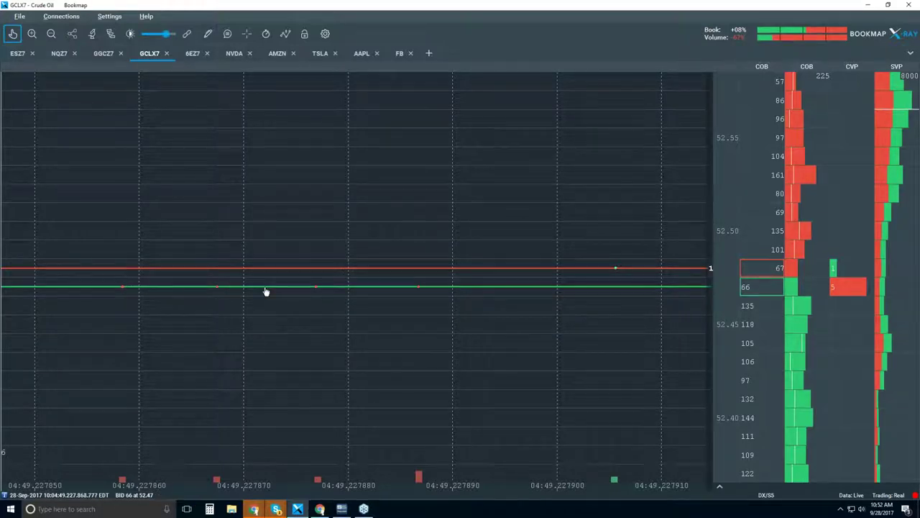
pyautogui.scroll(-4, 388, 300)
pyautogui.scroll(-10, 389, 300)
pyautogui.scroll(-8, 388, 300)
pyautogui.scroll(-10, 388, 295)
pyautogui.scroll(-10, 389, 288)
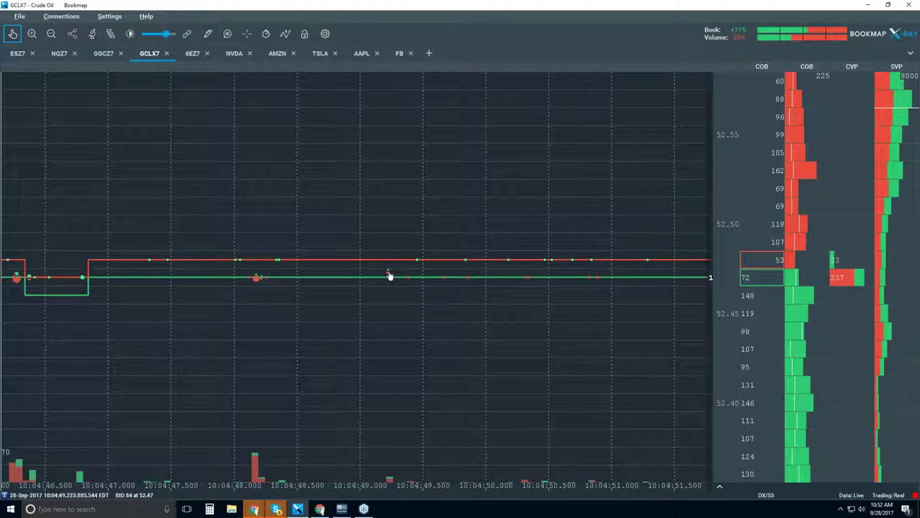
pyautogui.scroll(-5, 388, 275)
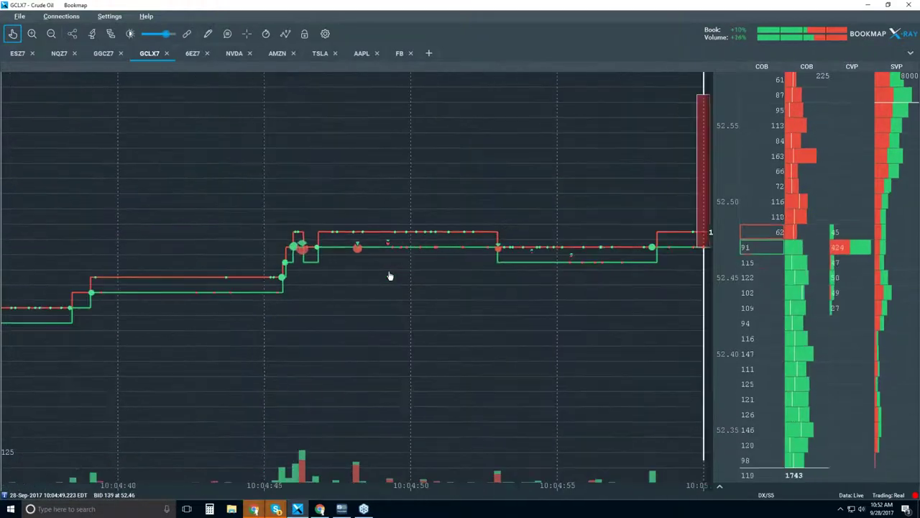
pyautogui.scroll(-3, 389, 275)
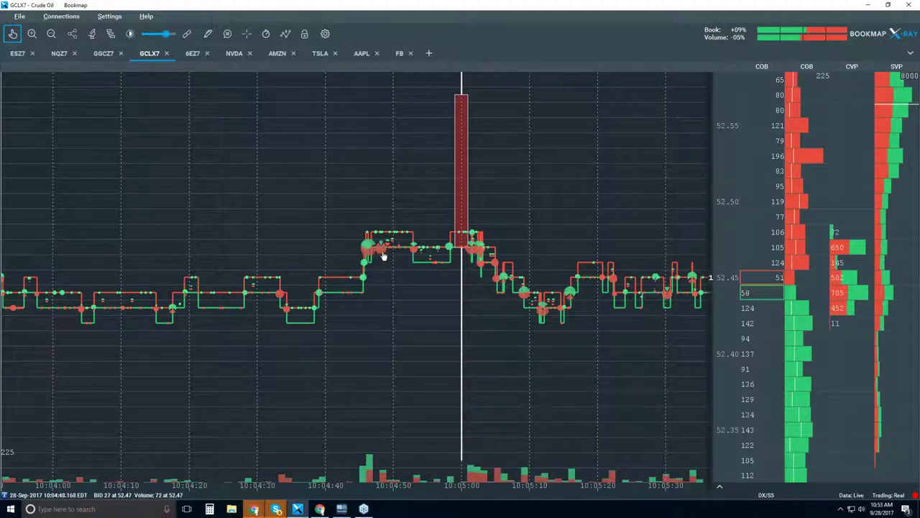
# - Zoom out over several candlesticks and turn off panning to return the chart to live prices
pyautogui.click(227, 34)
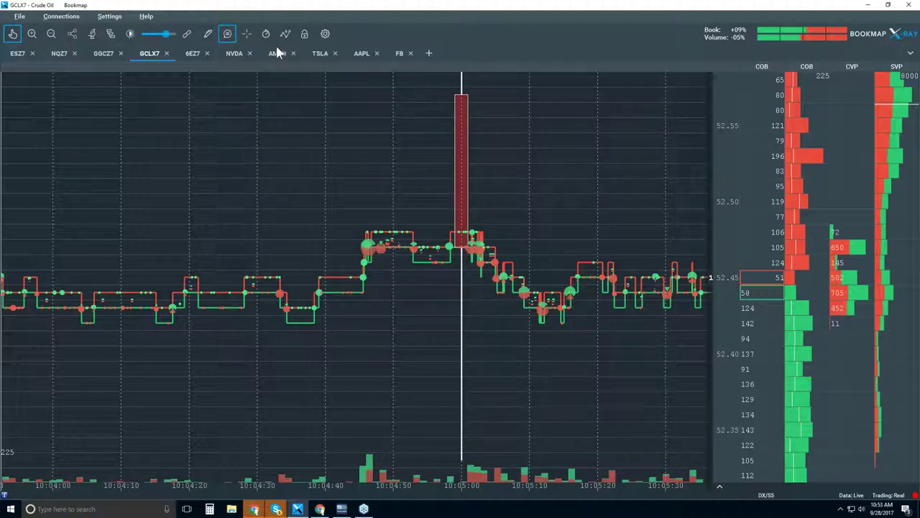
pyautogui.click(227, 33)
pyautogui.scroll(-5, 339, 211)
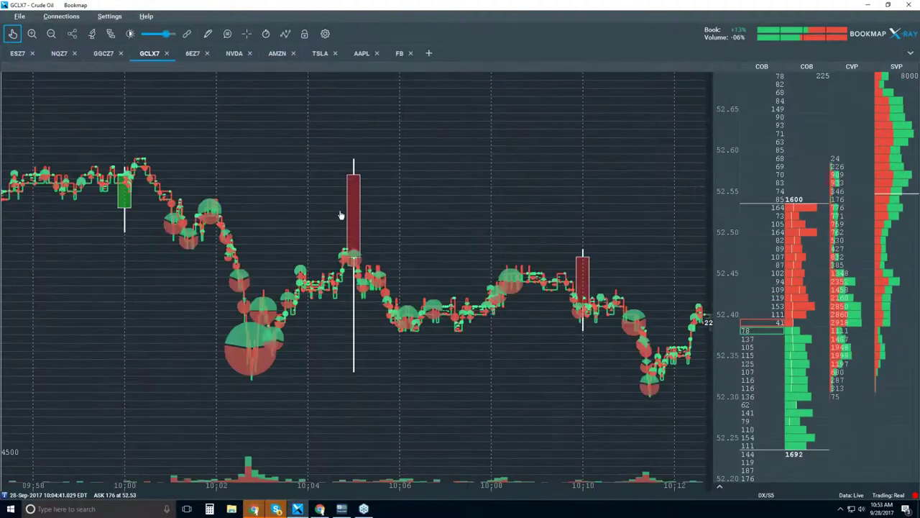
pyautogui.scroll(-2, 341, 214)
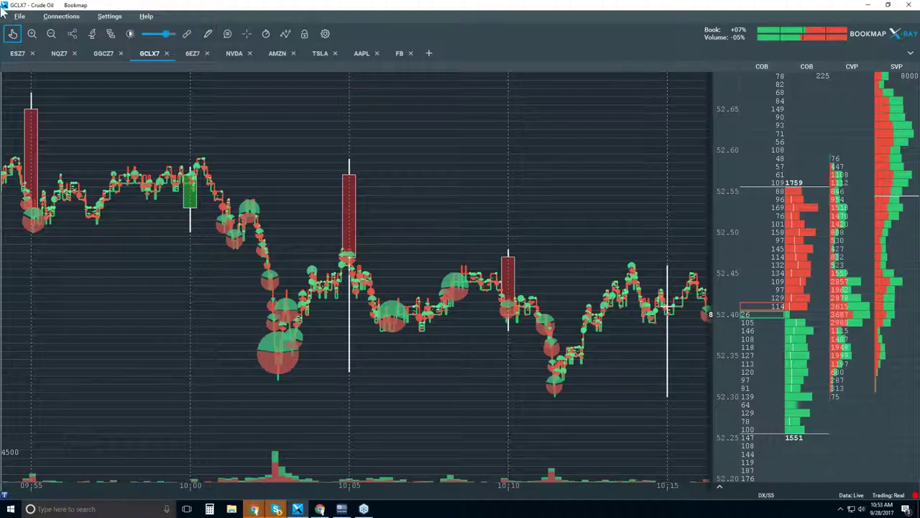
pyautogui.click(19, 37)
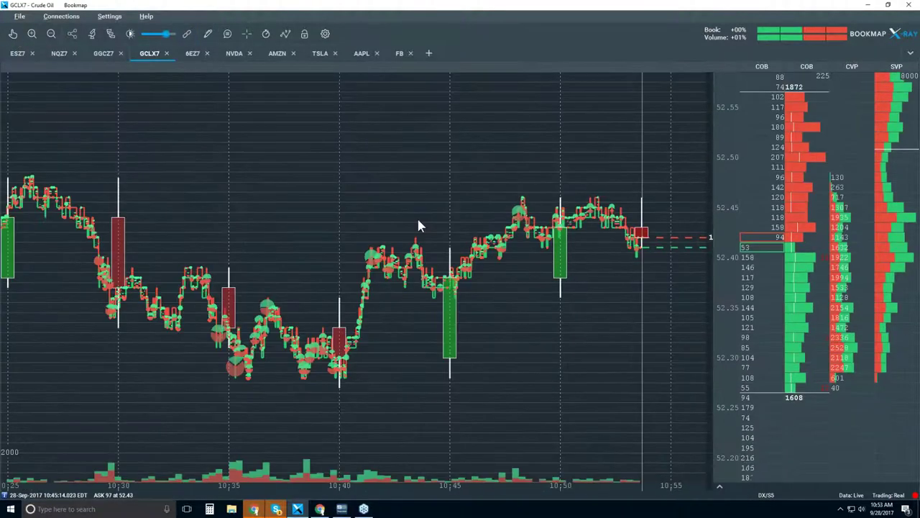
pyautogui.scroll(-1, 417, 222)
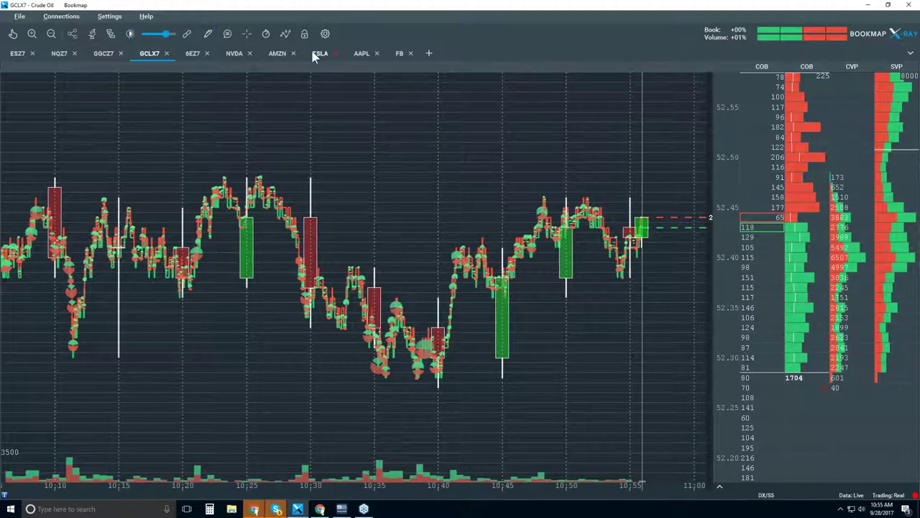
# - Turn on the Heatmap and Extended layers for the GCLX7 chart
pyautogui.click(285, 33)
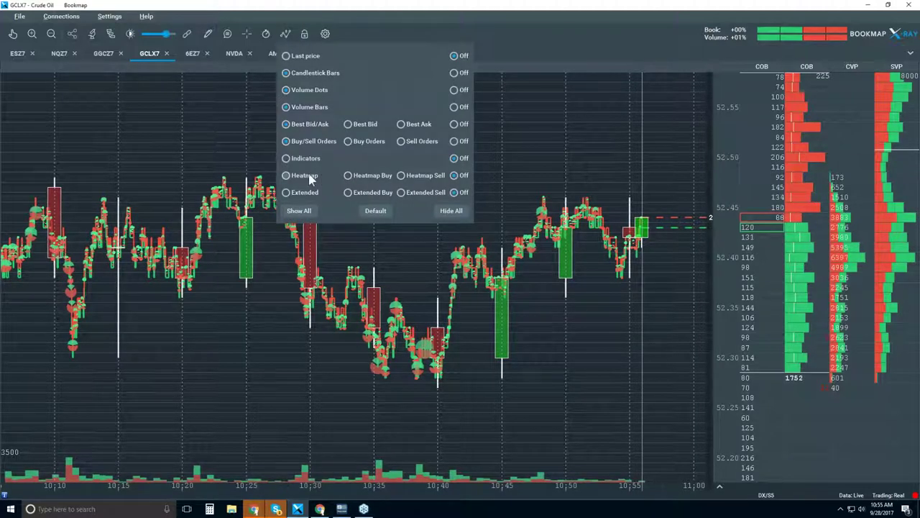
pyautogui.click(307, 193)
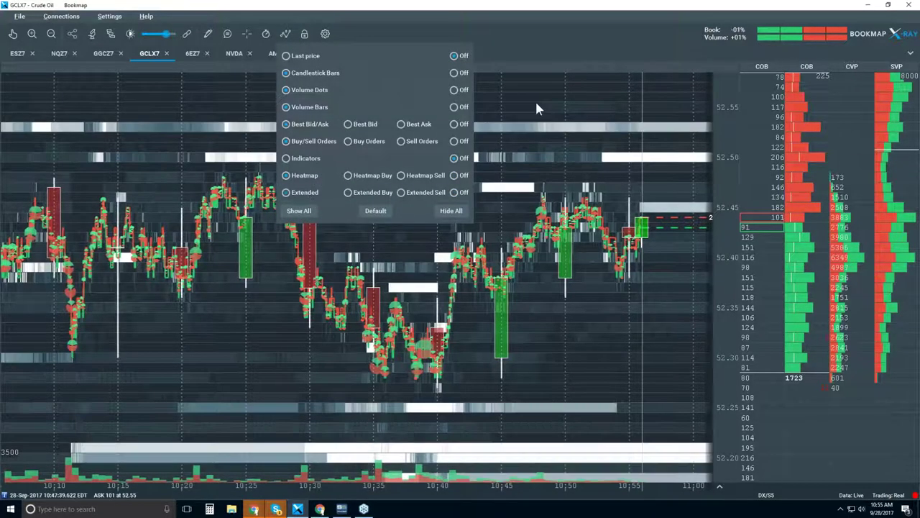
pyautogui.click(534, 100)
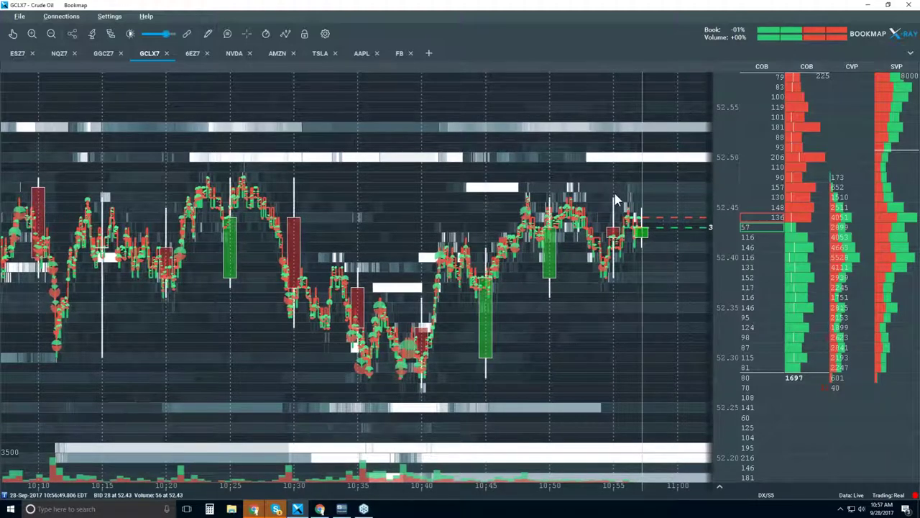
# - Enable panning and zoom in on the bright heatmap liquidity near 52.44 around 10:56:40
pyautogui.click(12, 33)
pyautogui.scroll(5, 634, 221)
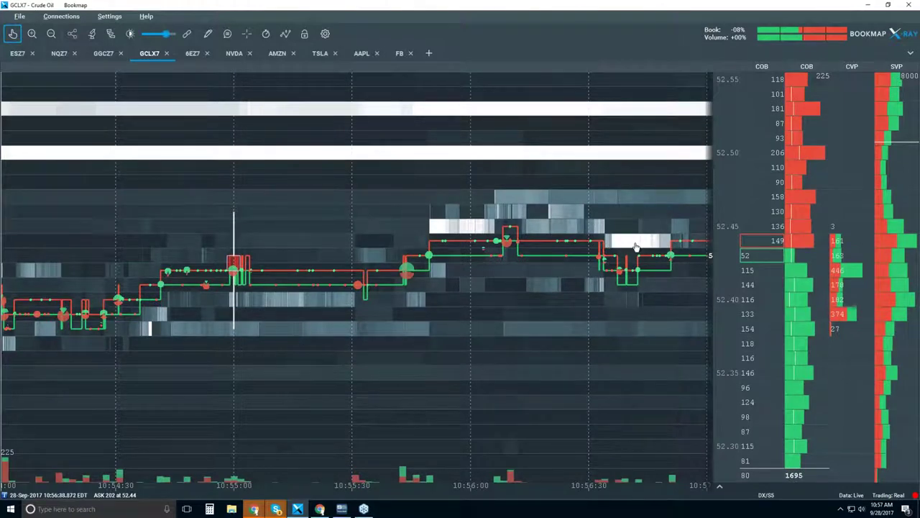
pyautogui.scroll(3, 663, 247)
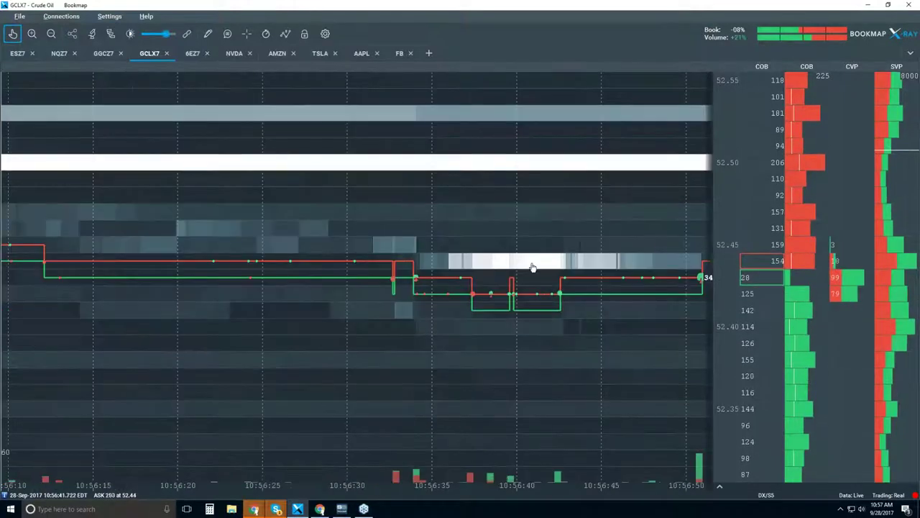
# - Show the data tooltip temporarily to read order sizes in the heatmap between about 10:56:40 and 10:56:50
pyautogui.click(229, 35)
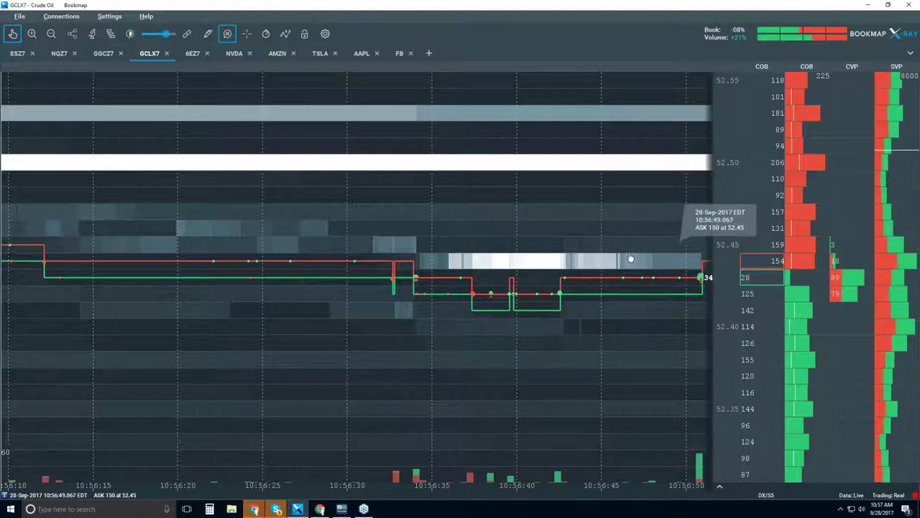
pyautogui.scroll(-3, 595, 258)
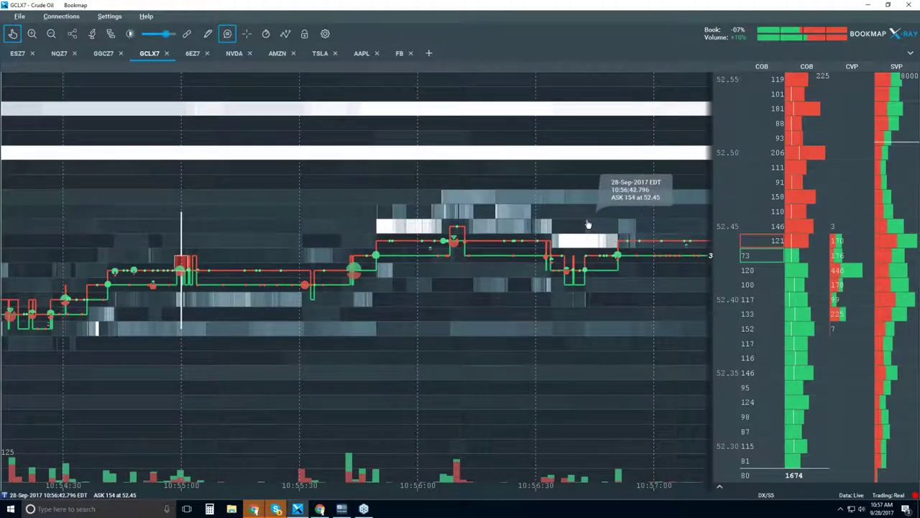
pyautogui.scroll(3, 607, 234)
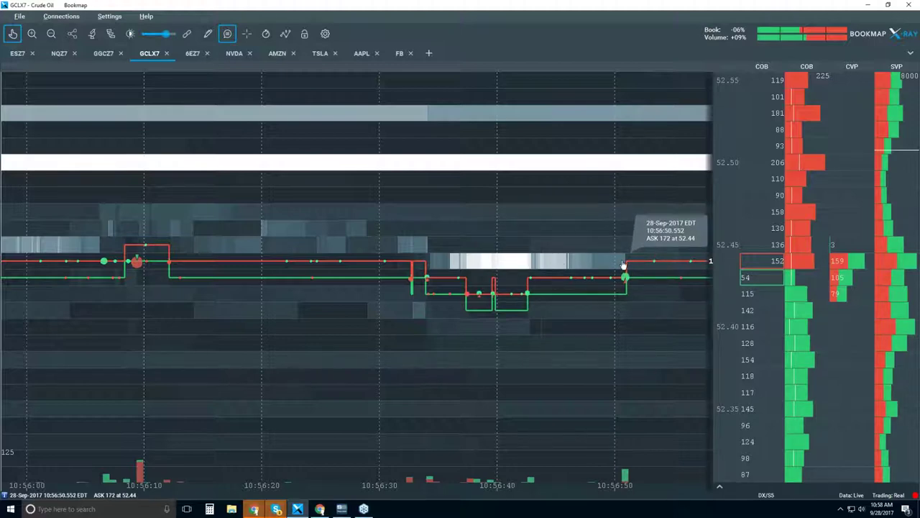
pyautogui.click(227, 34)
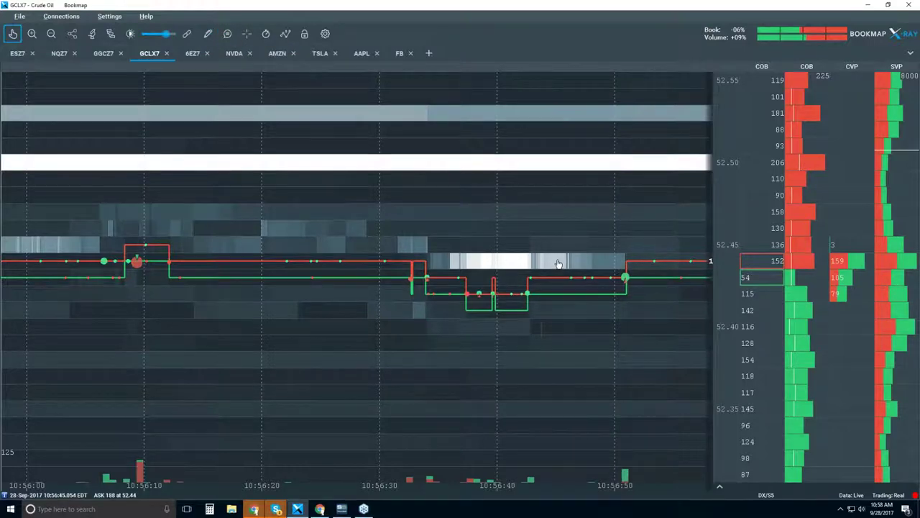
# - Examine the heatmap liquidity at 52.44 and 52.45 around 10:57:20 up close
pyautogui.scroll(-5, 558, 263)
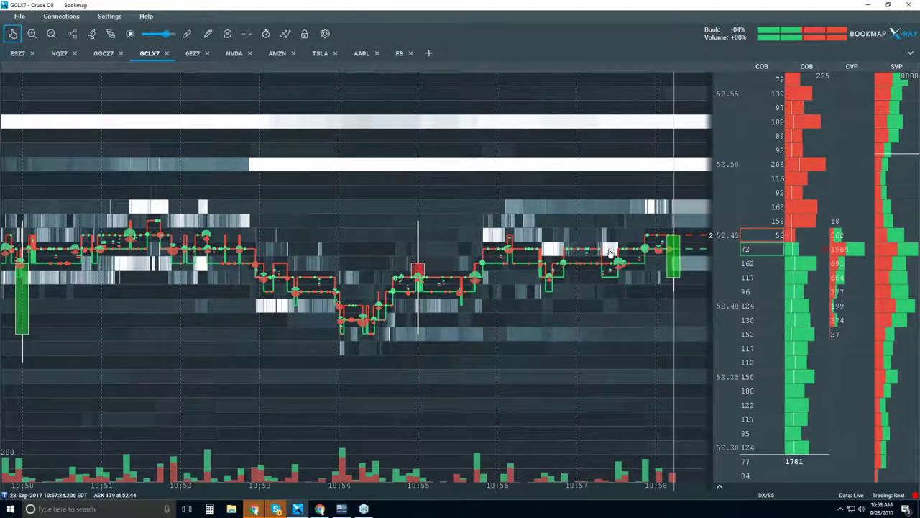
pyautogui.scroll(3, 609, 252)
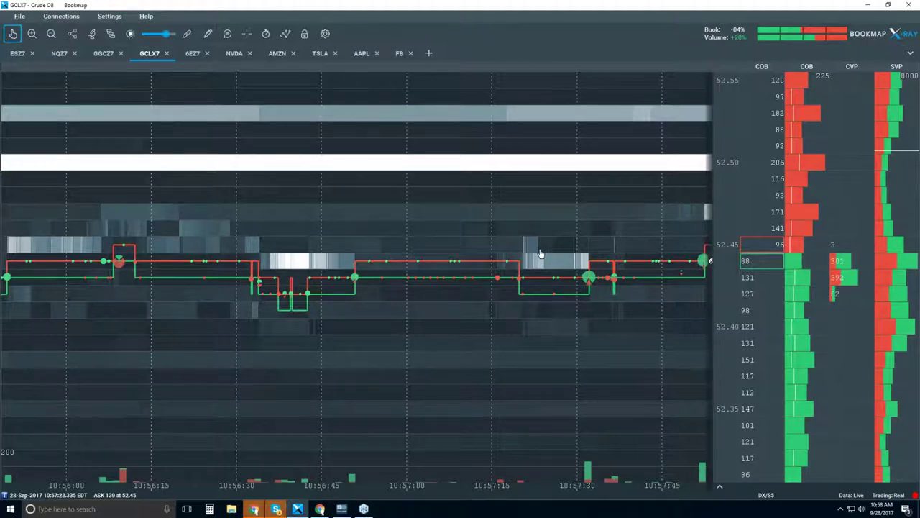
pyautogui.scroll(5, 554, 271)
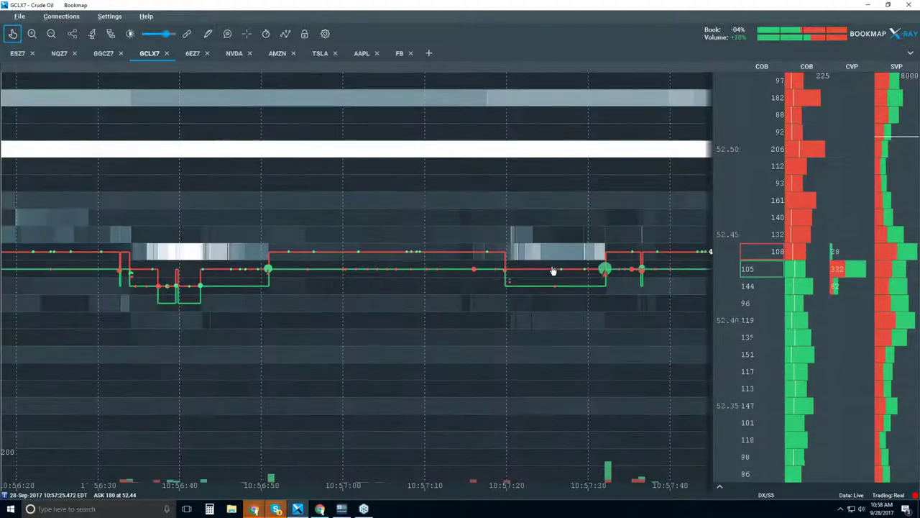
pyautogui.scroll(2, 496, 269)
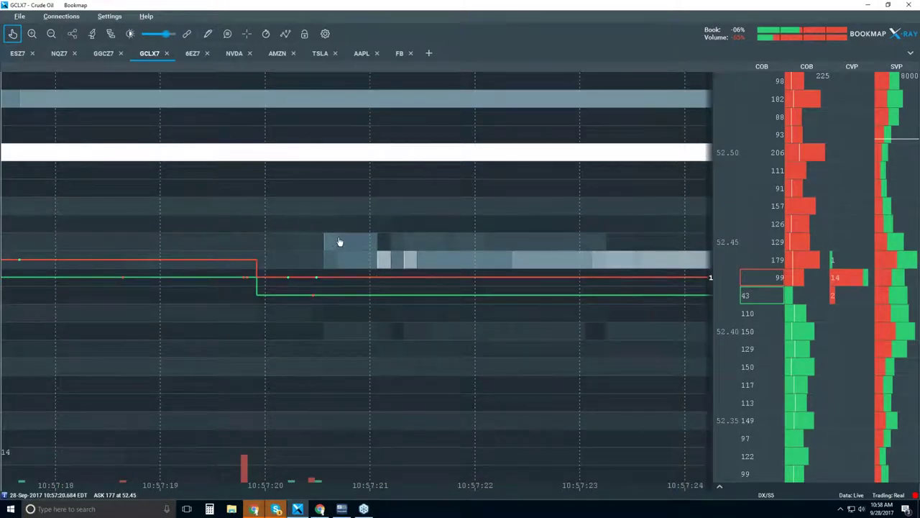
# - Examine the heatmap liquidity near 52.44 around 10:57:21, and the 52.50 level across about 10:25 to 11:00
pyautogui.scroll(3, 339, 242)
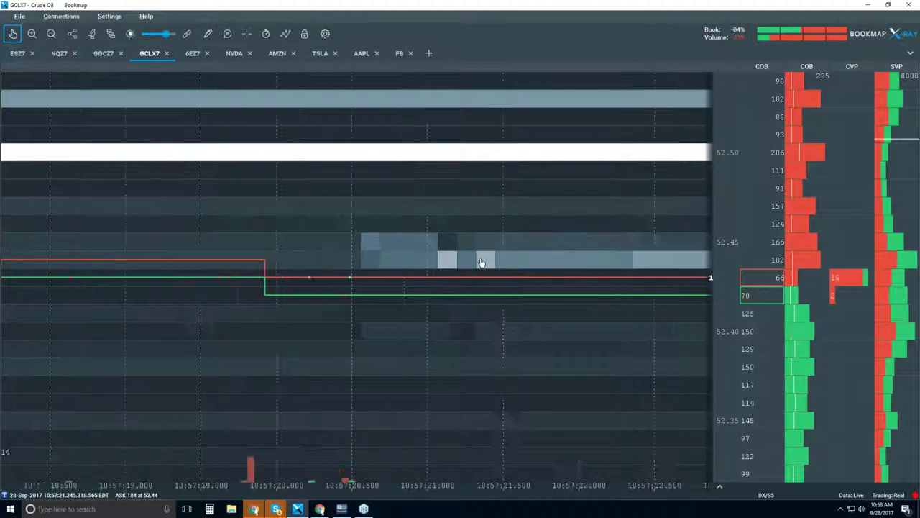
pyautogui.scroll(-5, 481, 262)
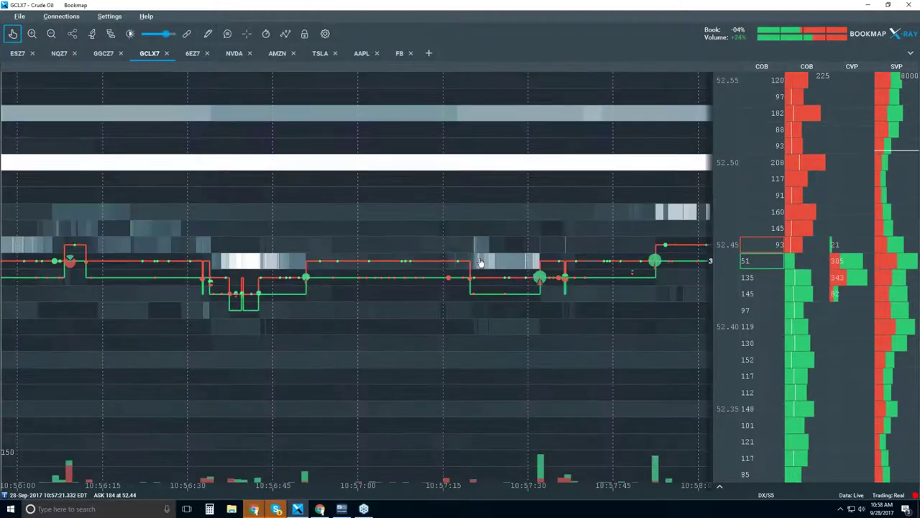
pyautogui.scroll(-4, 482, 262)
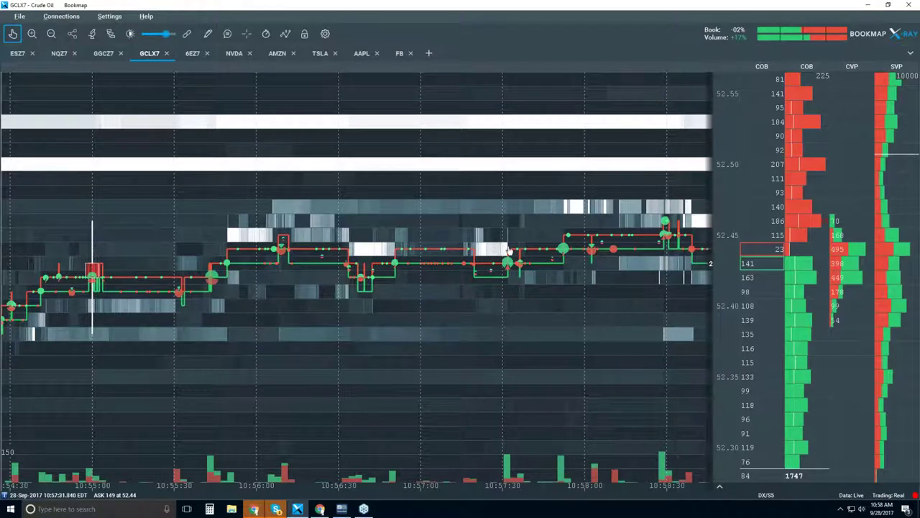
pyautogui.scroll(-5, 507, 250)
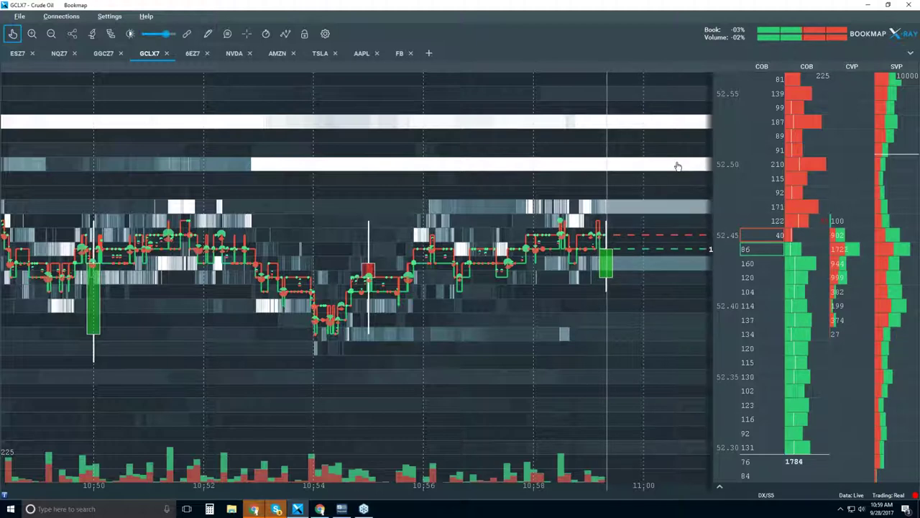
pyautogui.scroll(-3, 441, 248)
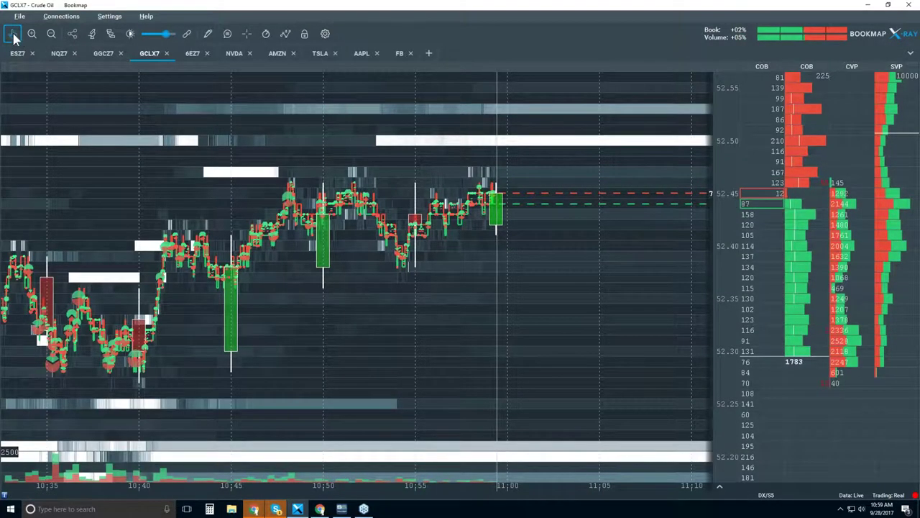
pyautogui.moveTo(199, 138); pyautogui.dragTo(341, 175)
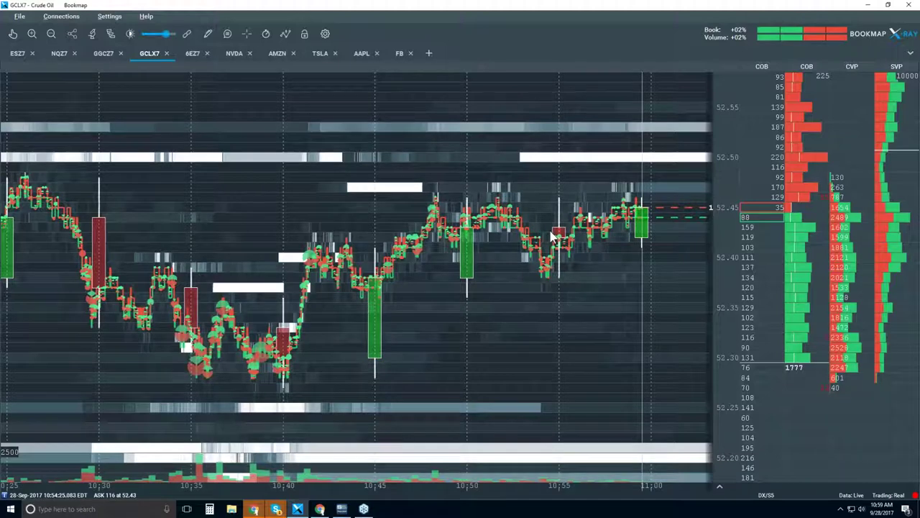
# - Turn on Indicators and turn off Candlestick Bars for the GCLX7 chart
pyautogui.click(284, 35)
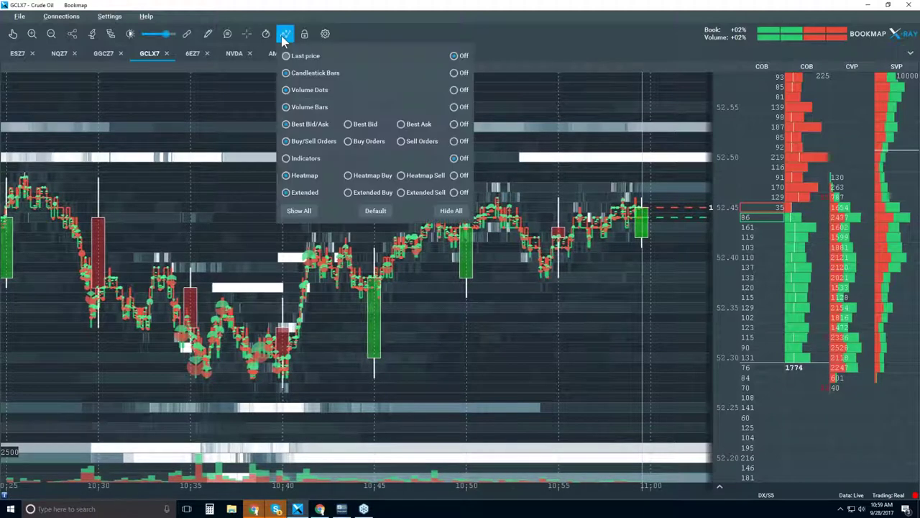
pyautogui.click(286, 159)
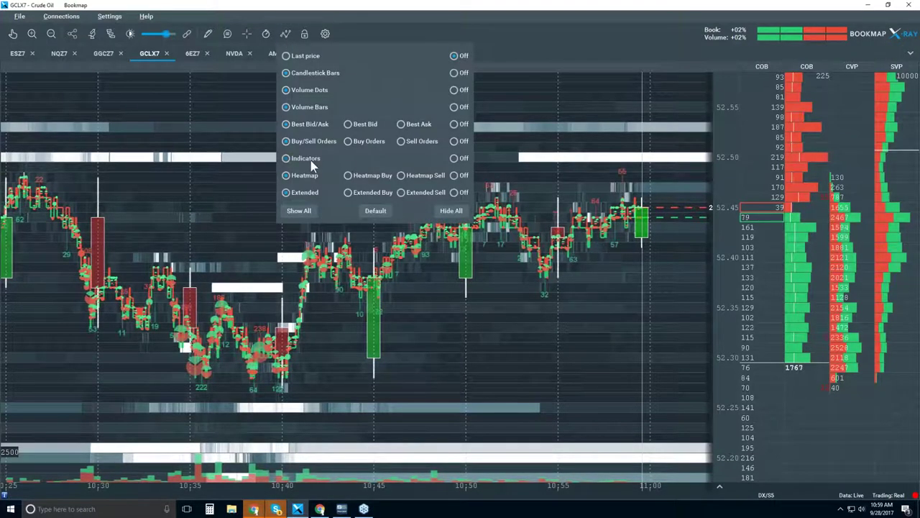
pyautogui.click(468, 338)
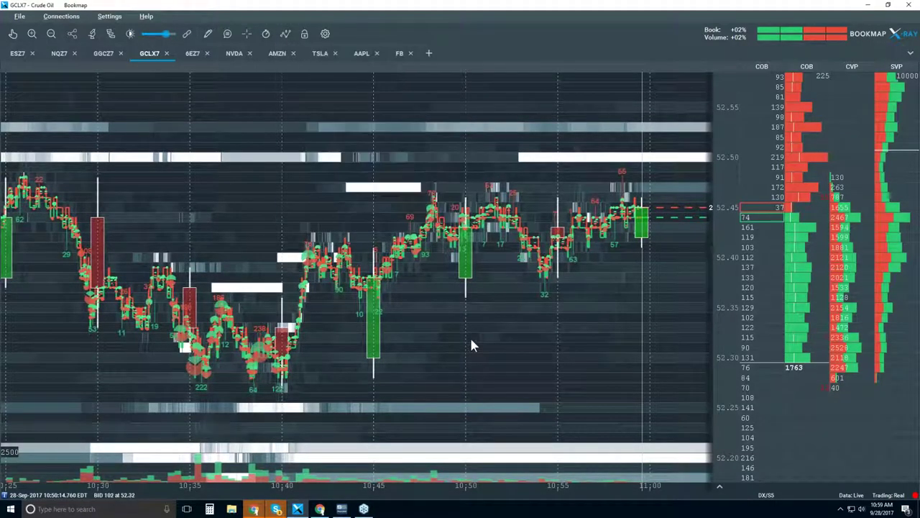
pyautogui.click(286, 34)
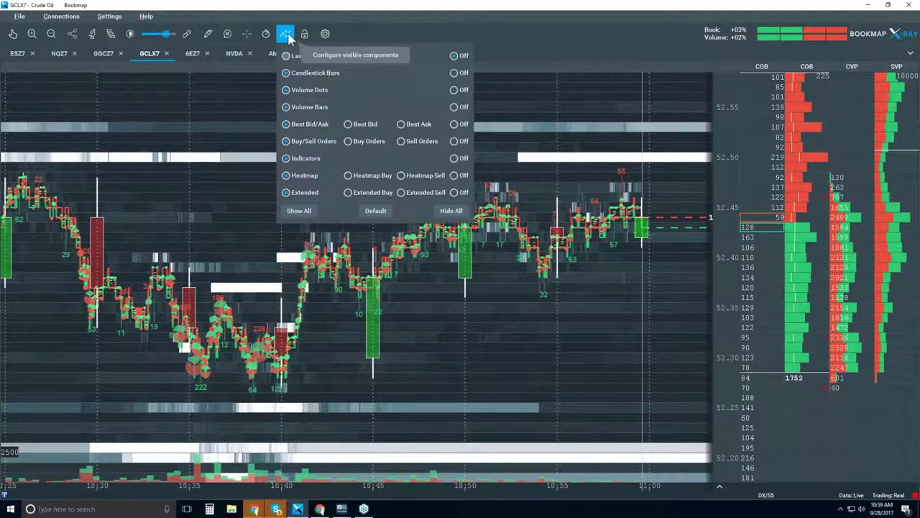
pyautogui.click(454, 72)
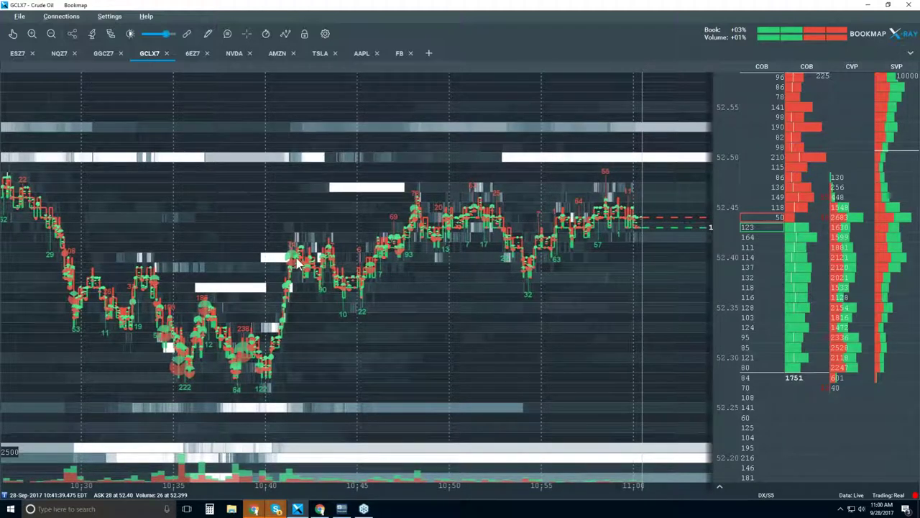
# - Show the data tooltip and zoom in on the trades and liquidity near 52.40 around 10:41:25
pyautogui.click(227, 34)
pyautogui.moveTo(290, 262)
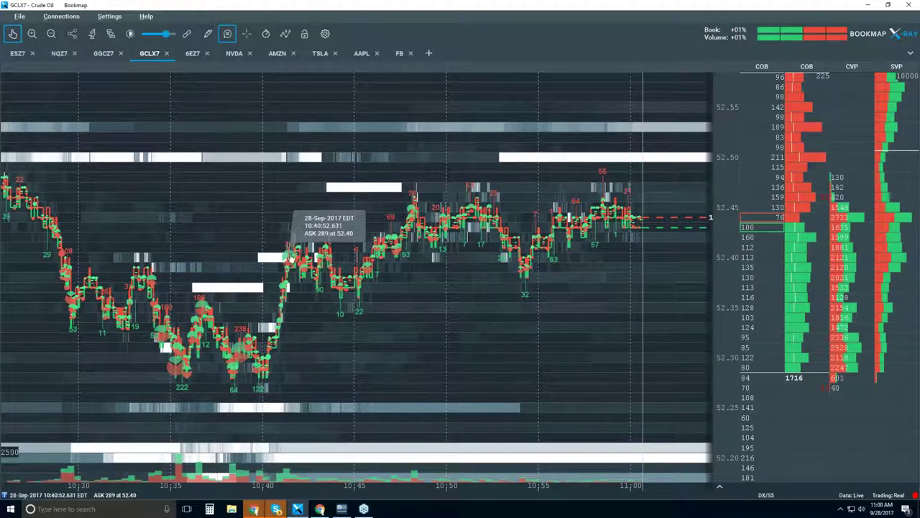
pyautogui.scroll(5, 291, 261)
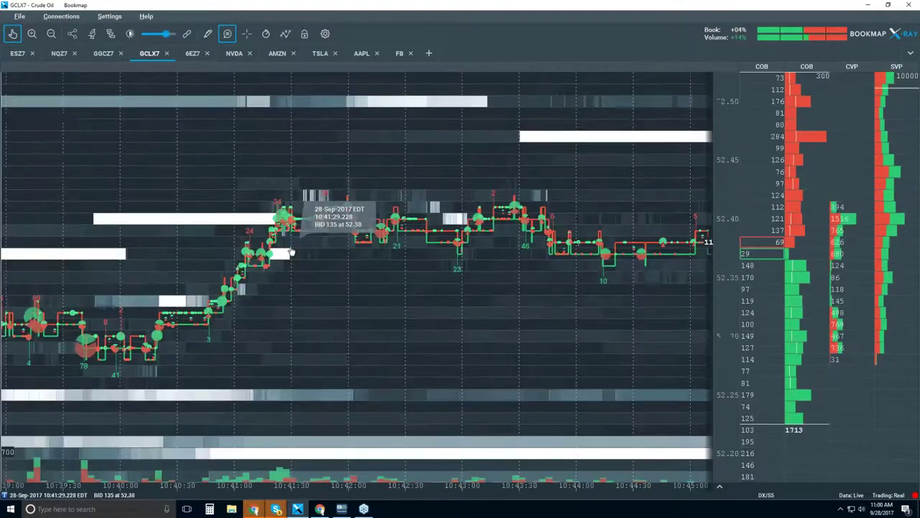
pyautogui.scroll(2, 286, 224)
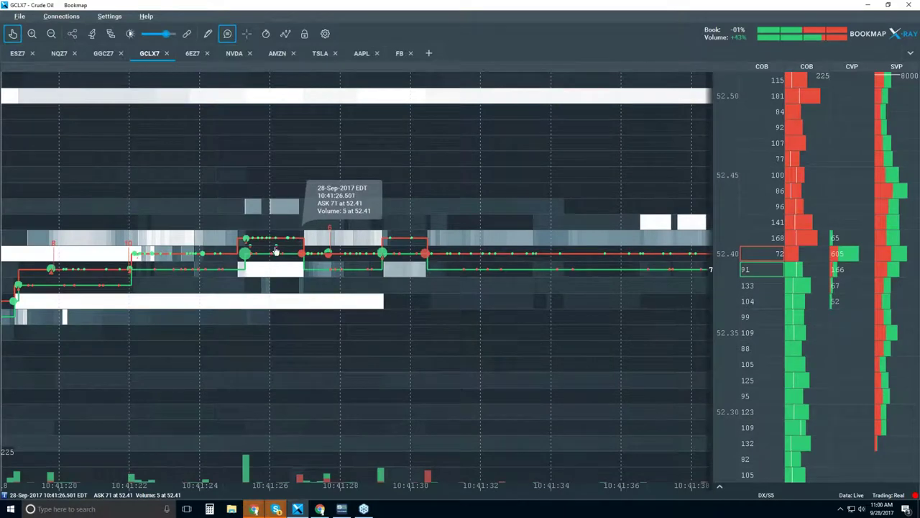
pyautogui.scroll(2, 237, 259)
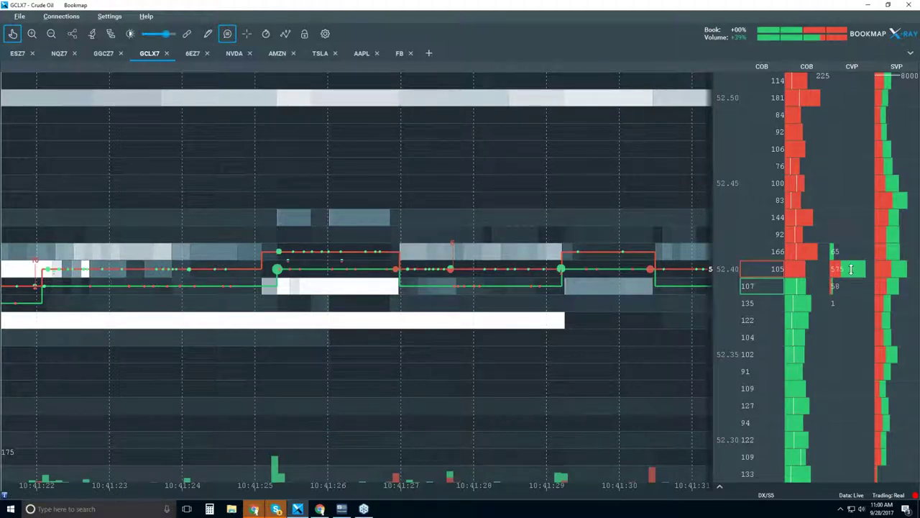
# - Format the CVP column with Split Display to separate its bid and ask volumes
pyautogui.rightClick(843, 210)
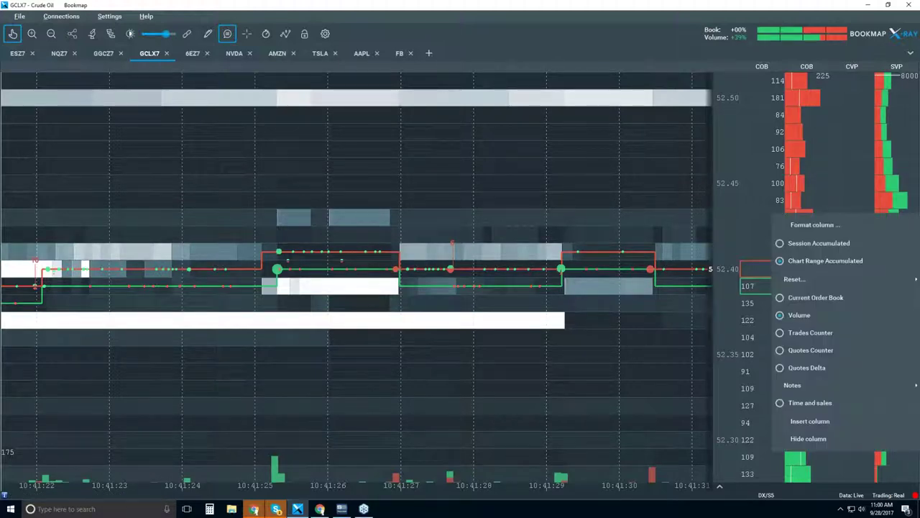
pyautogui.click(837, 225)
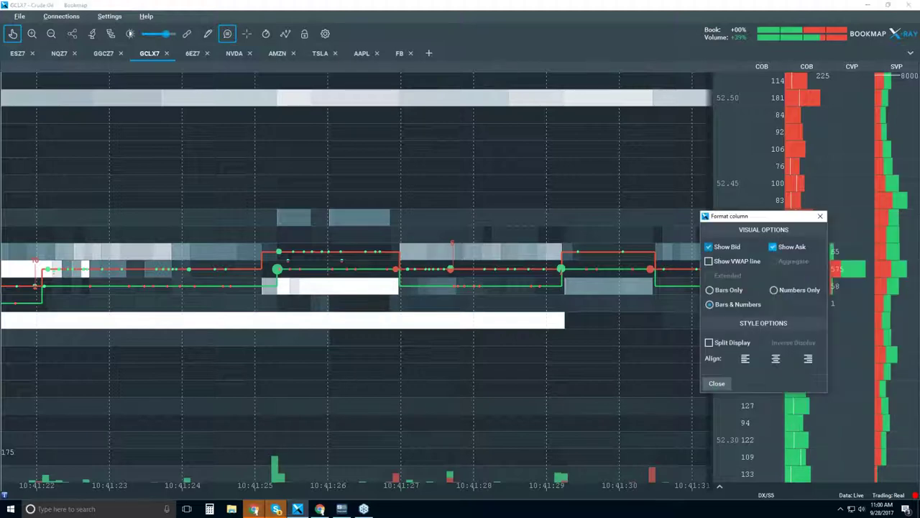
pyautogui.click(709, 342)
pyautogui.click(717, 383)
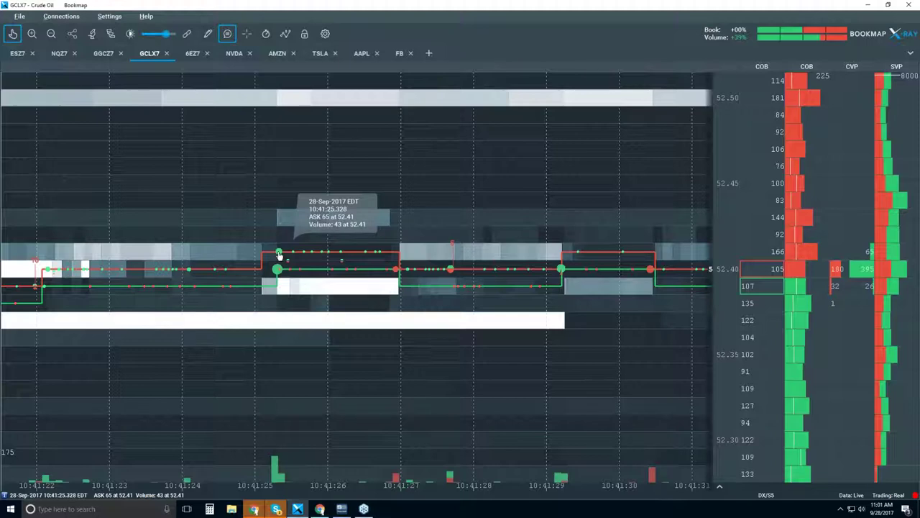
# - Inspect the individual trades that make up the volume dot at 52.41 around 10:41:25.336
pyautogui.scroll(10, 279, 255)
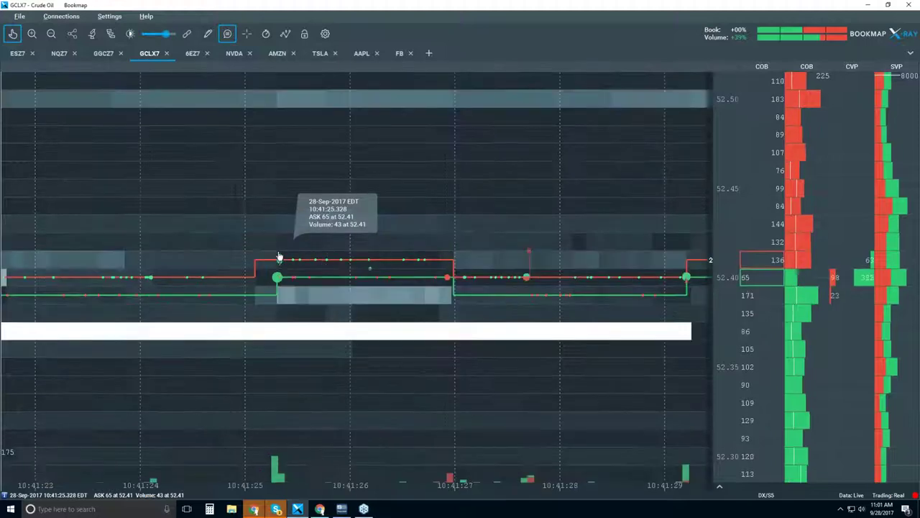
pyautogui.scroll(10, 281, 268)
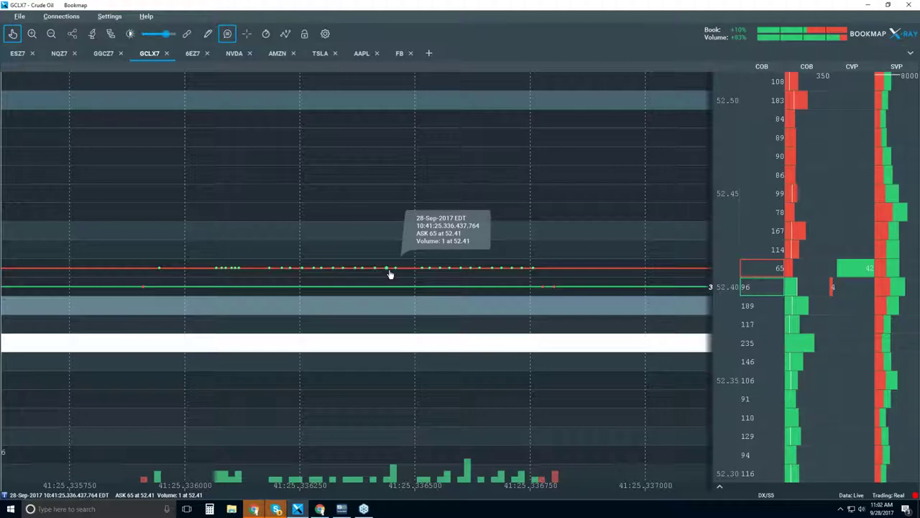
pyautogui.scroll(-5, 390, 274)
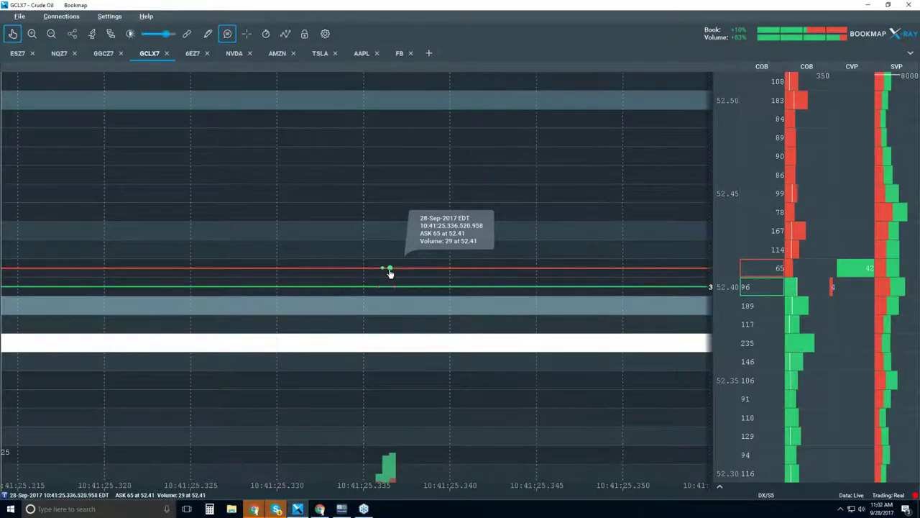
pyautogui.scroll(-3, 389, 273)
pyautogui.scroll(-5, 390, 273)
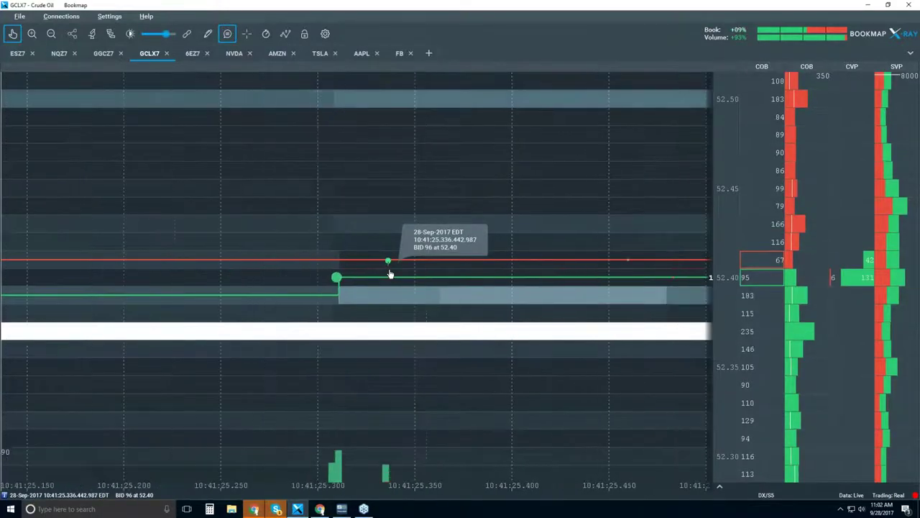
# - Examine the volume dots and heatmap liquidity around 52.40 in the wider range from about 10:39 to 10:43
pyautogui.scroll(-4, 389, 273)
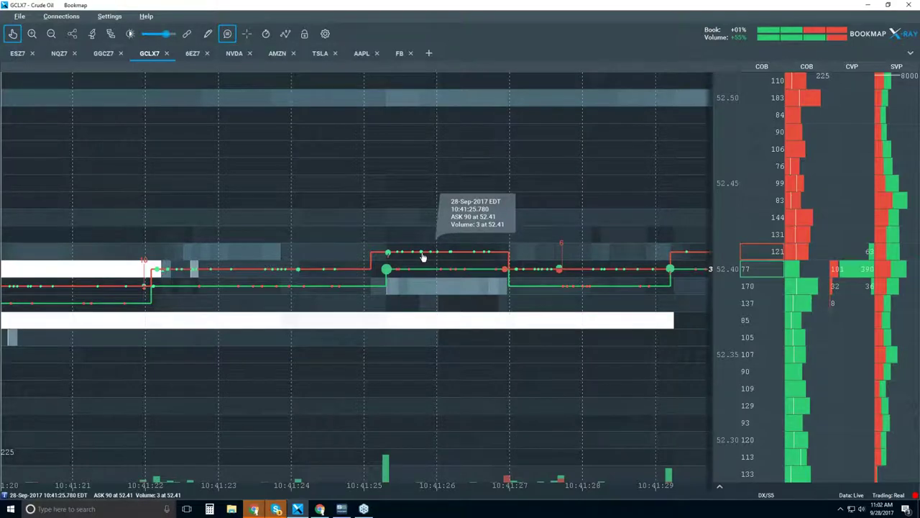
pyautogui.scroll(-2, 423, 257)
pyautogui.scroll(-1, 424, 256)
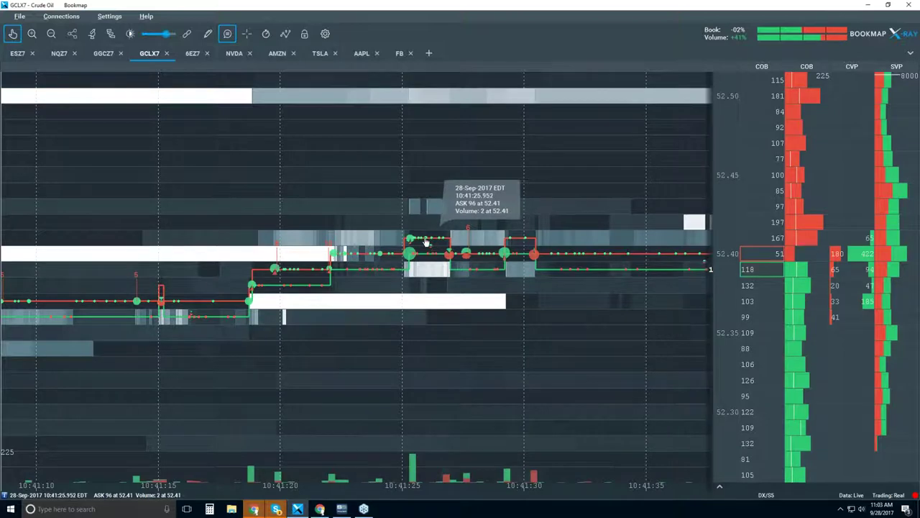
pyautogui.scroll(-3, 426, 242)
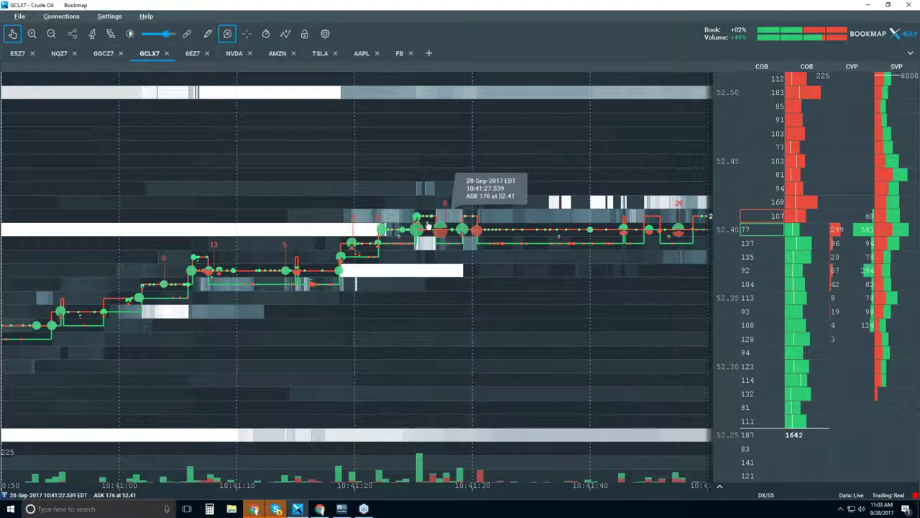
pyautogui.scroll(-2, 428, 221)
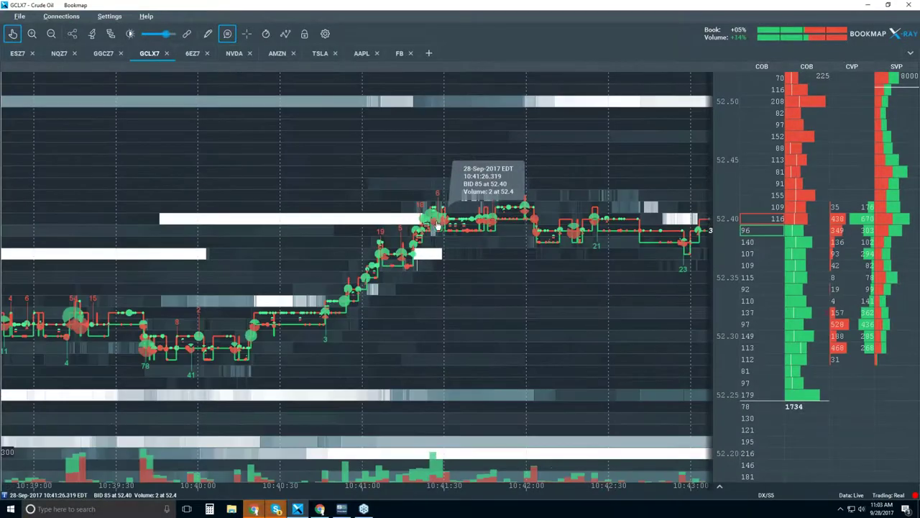
# - Review price action against heatmap liquidity from about 10:10 onward, including the move just after 11:00
pyautogui.scroll(-2, 436, 225)
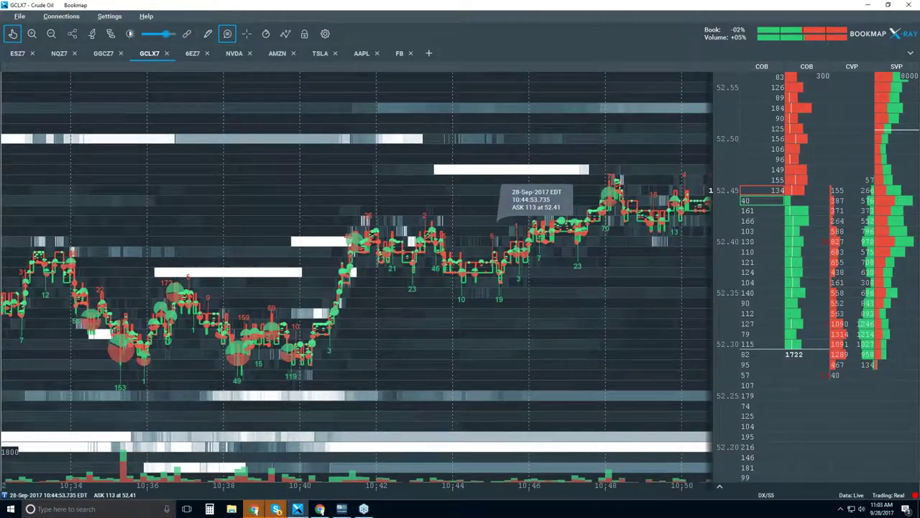
pyautogui.scroll(-2, 468, 247)
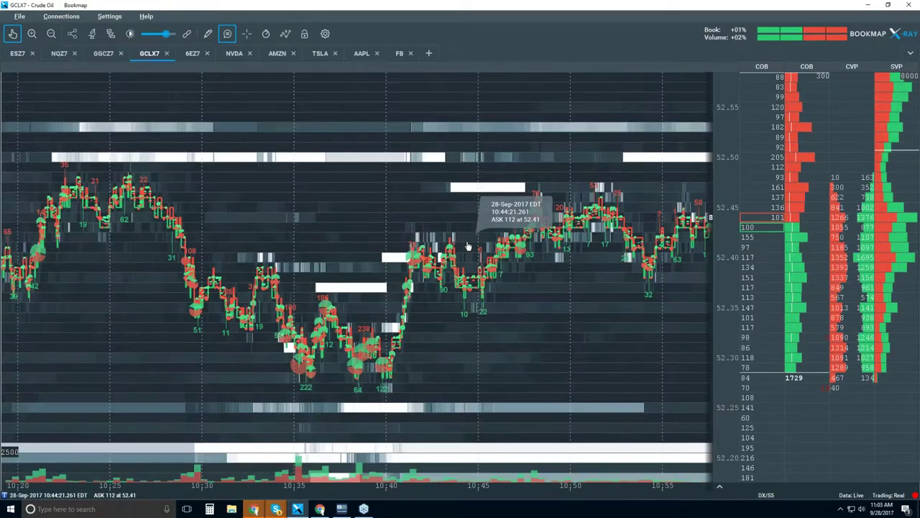
pyautogui.scroll(-2, 467, 246)
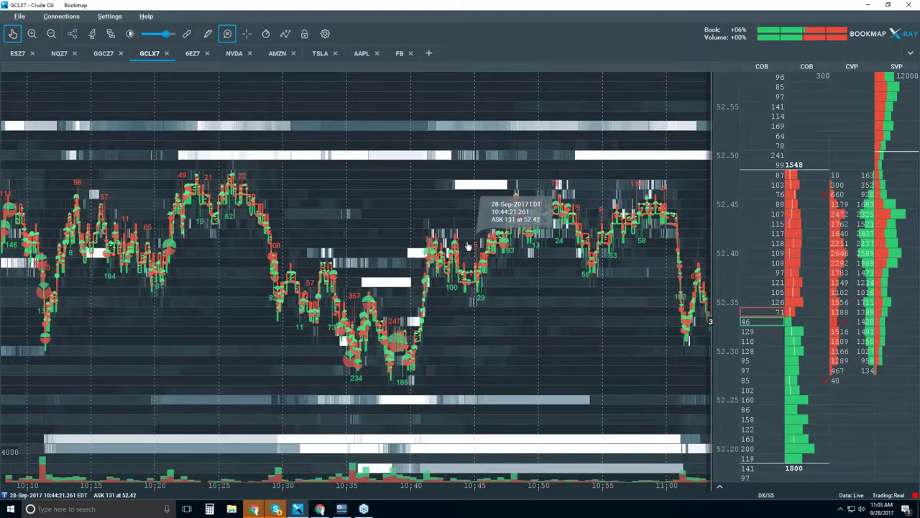
pyautogui.scroll(4, 352, 291)
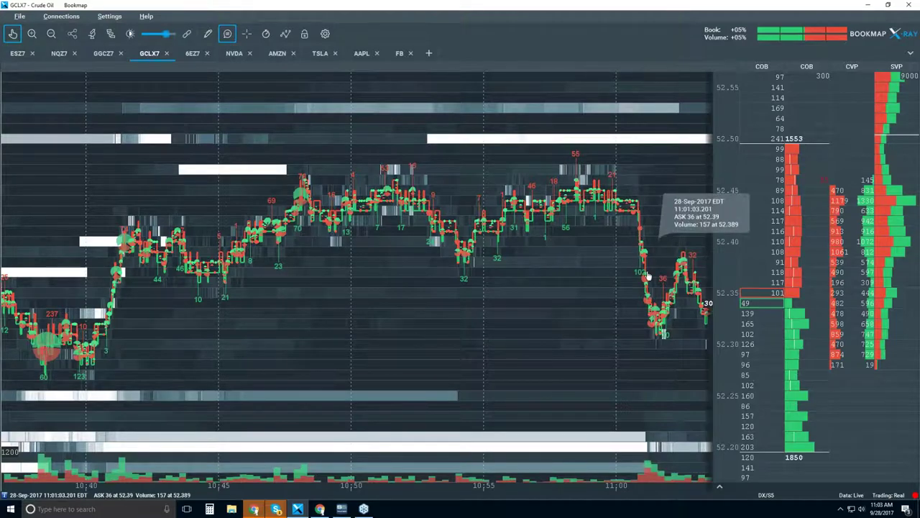
pyautogui.scroll(-3, 631, 245)
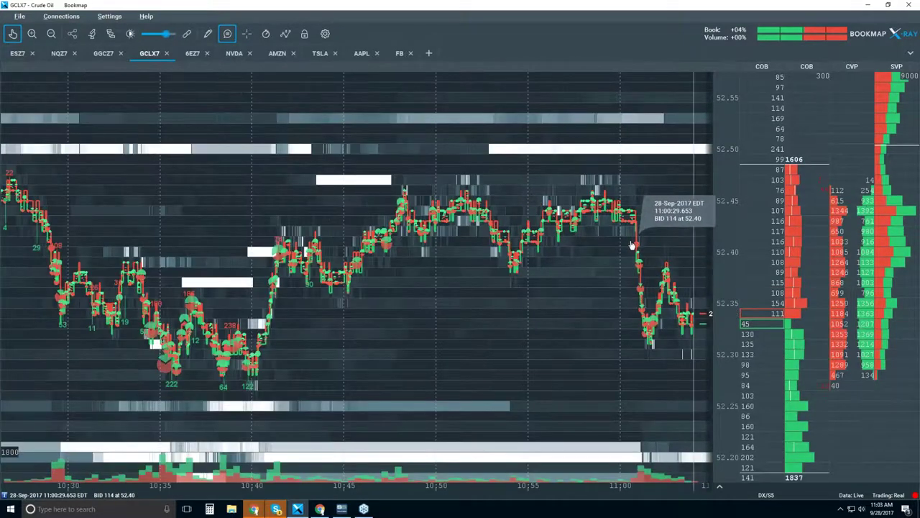